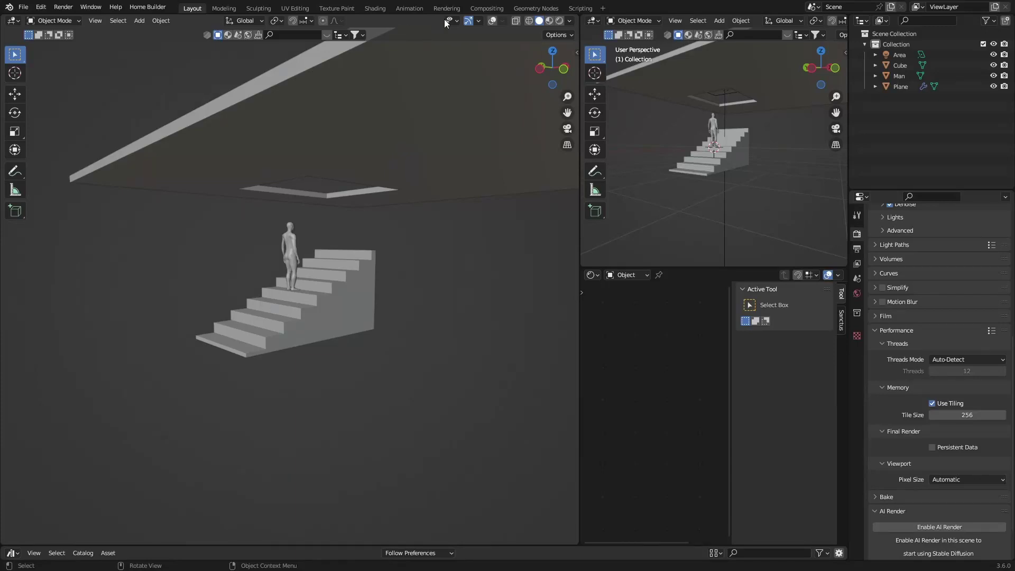
# - Preview the staircase in Rendered shading and orbit around the glowing cyan stairs
pyautogui.click(560, 21)
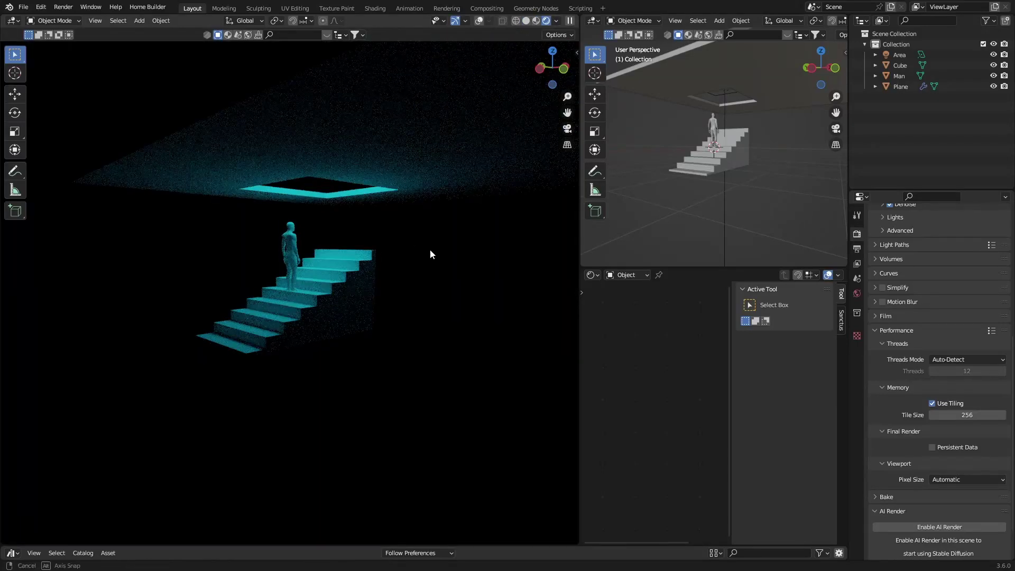
pyautogui.moveTo(429, 249); pyautogui.dragTo(386, 248, button='middle')
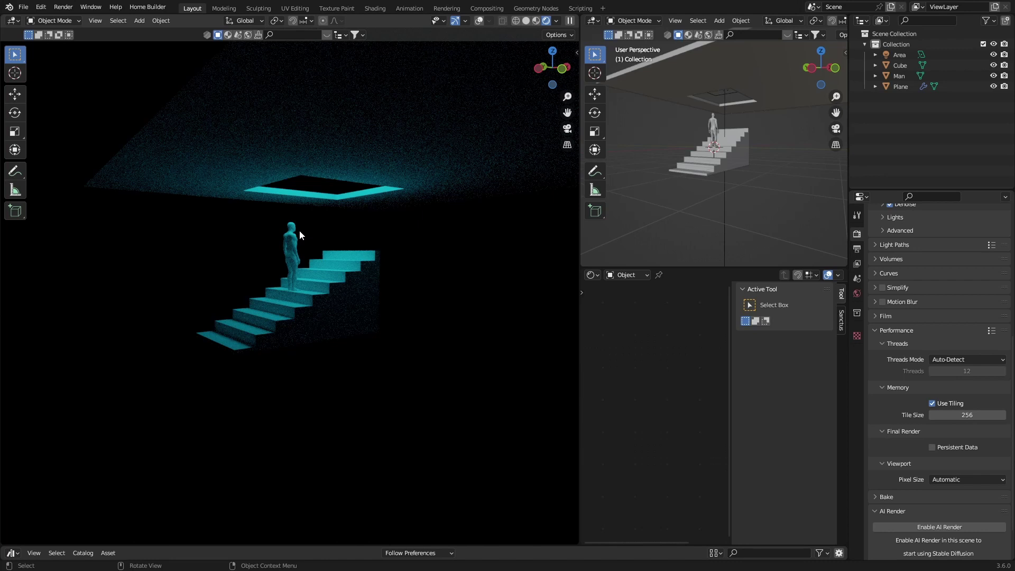
# - Return the left viewport to Solid shading with overlays turned back on
pyautogui.press('z')
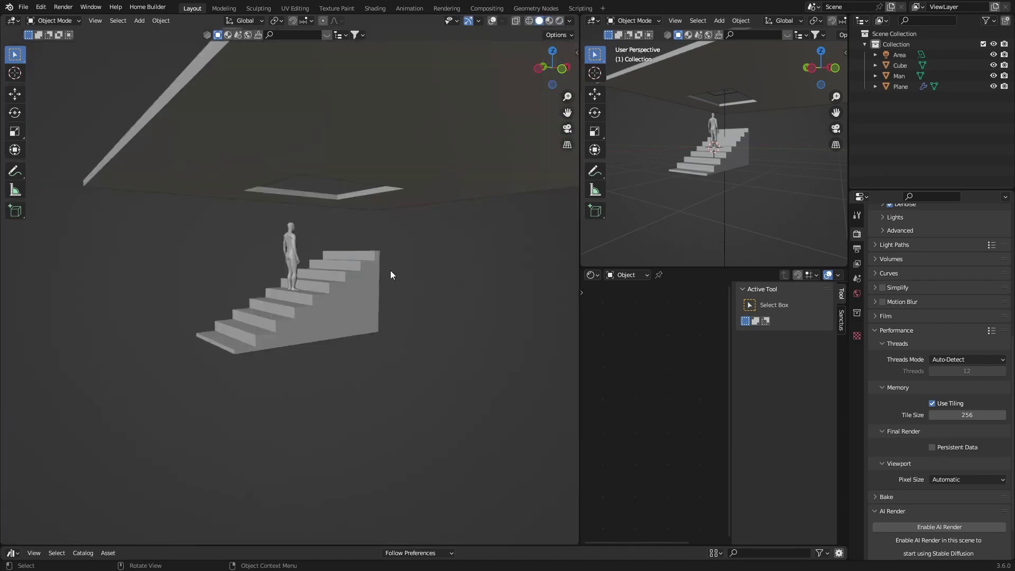
pyautogui.click(492, 21)
pyautogui.moveTo(346, 276)
pyautogui.mouseDown(button='middle')
pyautogui.moveTo(320, 299)
pyautogui.moveTo(362, 284)
pyautogui.mouseUp(button='middle')
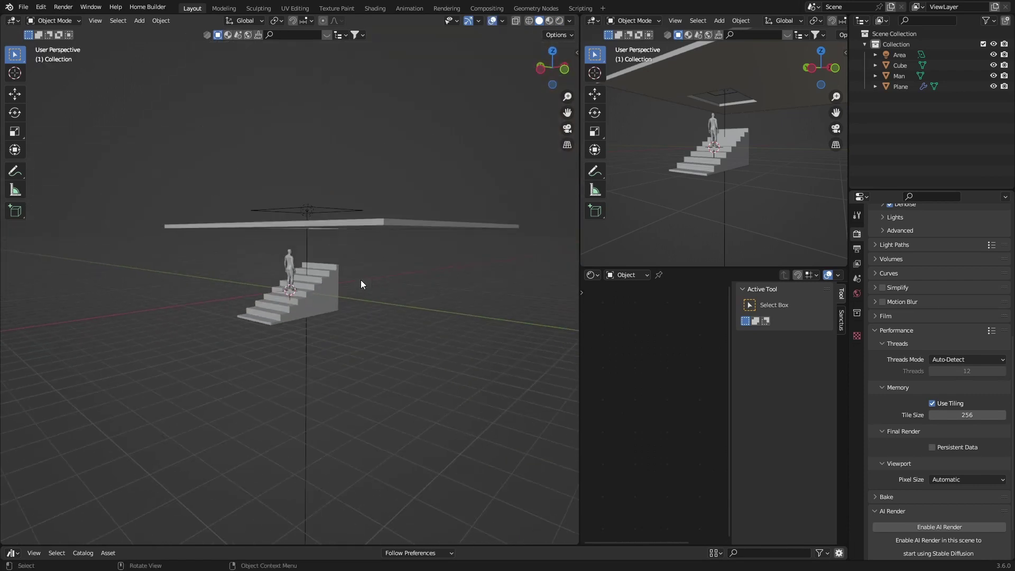
# - Add a cube at the origin and scale it by -13.955 to enclose the whole scene
pyautogui.hotkey('shift', 'a')
pyautogui.moveTo(342, 294)
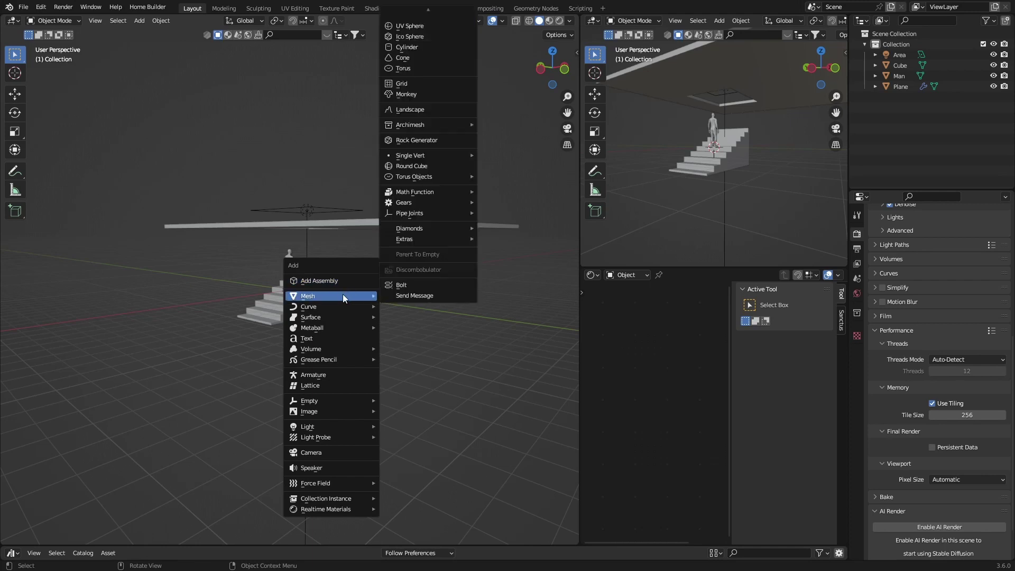
pyautogui.click(417, 26)
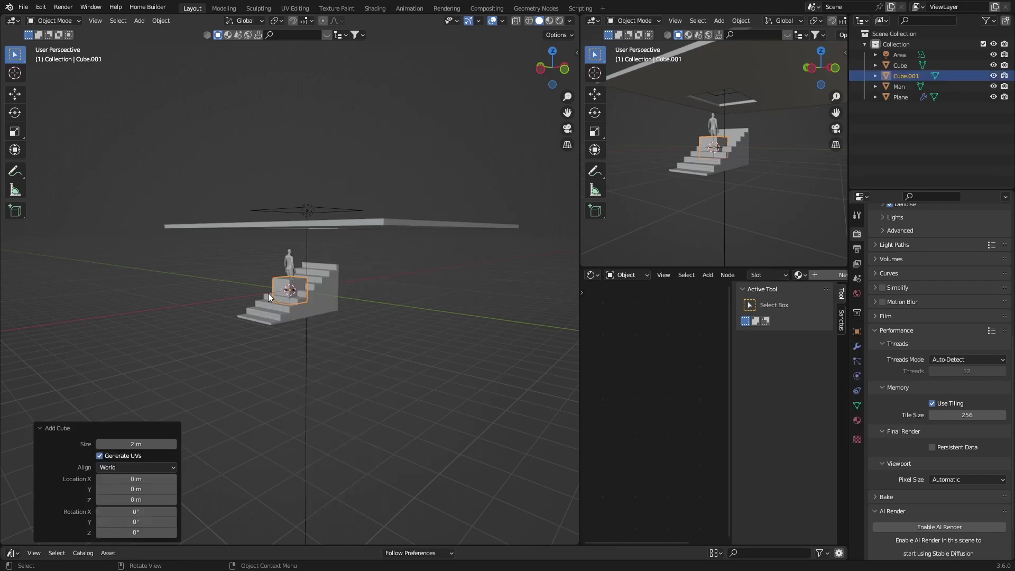
pyautogui.press('s')
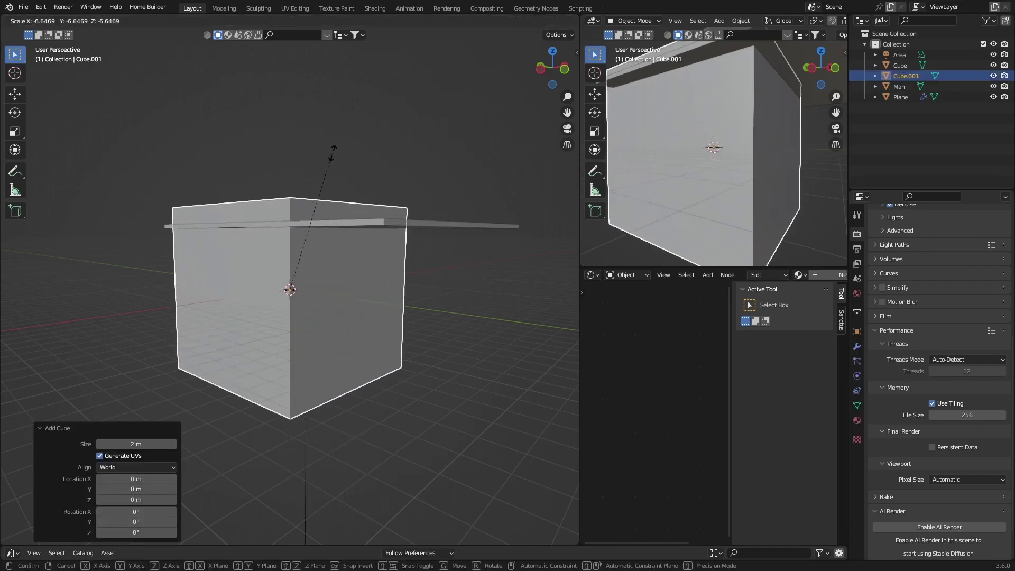
pyautogui.click(512, 90)
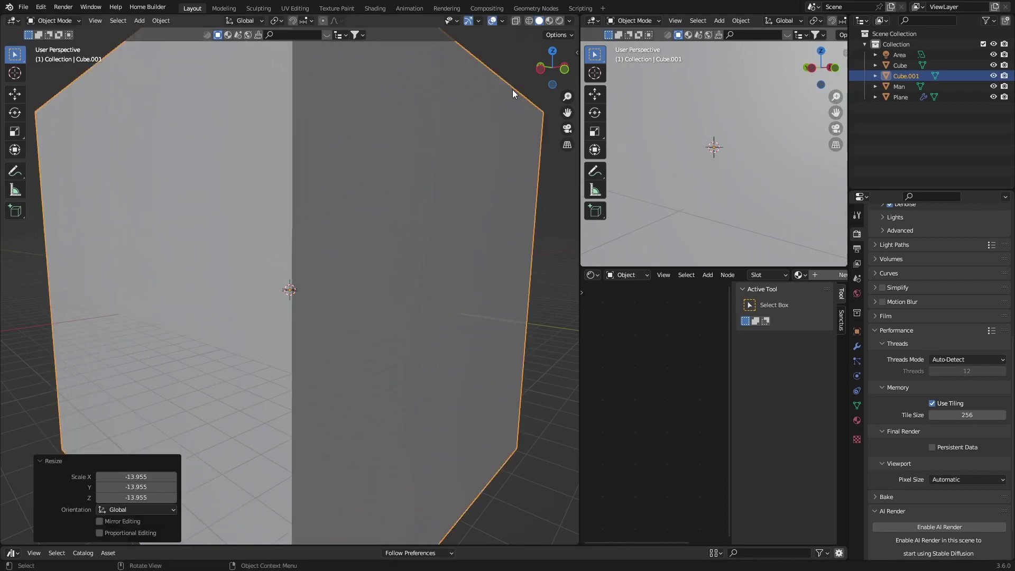
pyautogui.scroll(-3, 322, 294)
pyautogui.moveTo(323, 293); pyautogui.dragTo(296, 312, button='middle')
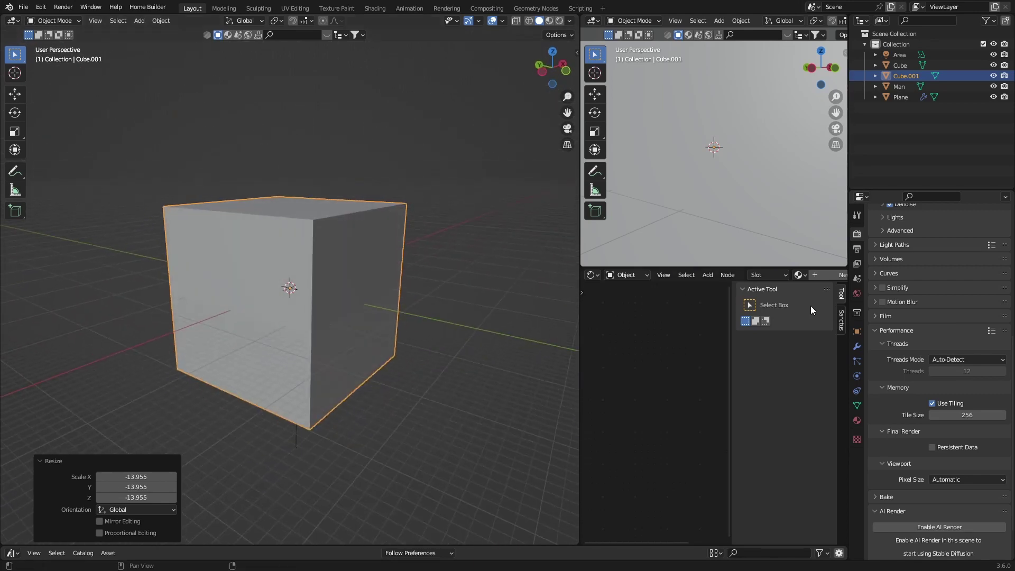
# - Set Cube.001's Viewport Display to Wire so the stairs, figure and ceiling show inside
pyautogui.click(857, 332)
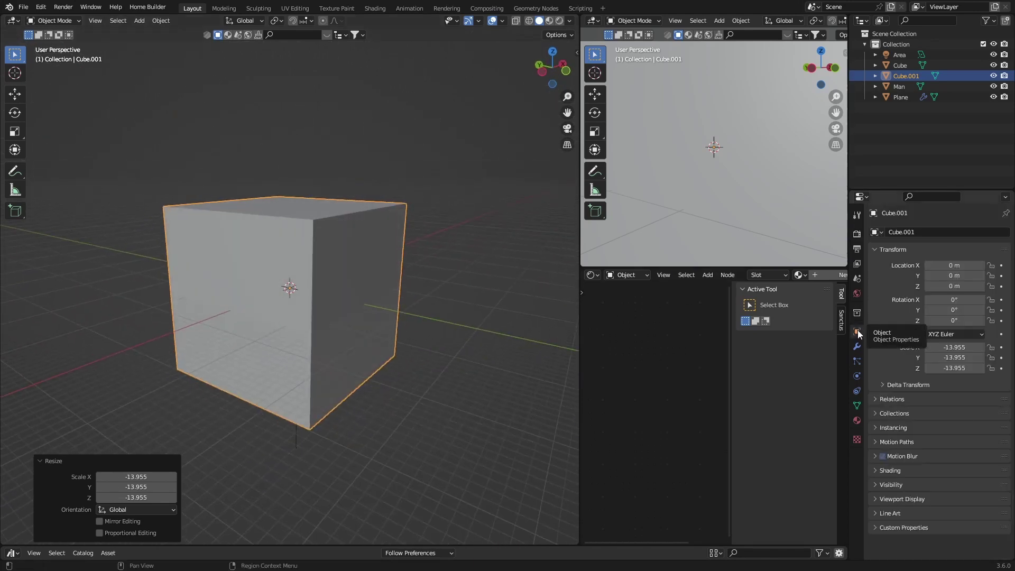
pyautogui.click(874, 500)
pyautogui.scroll(-4, 881, 444)
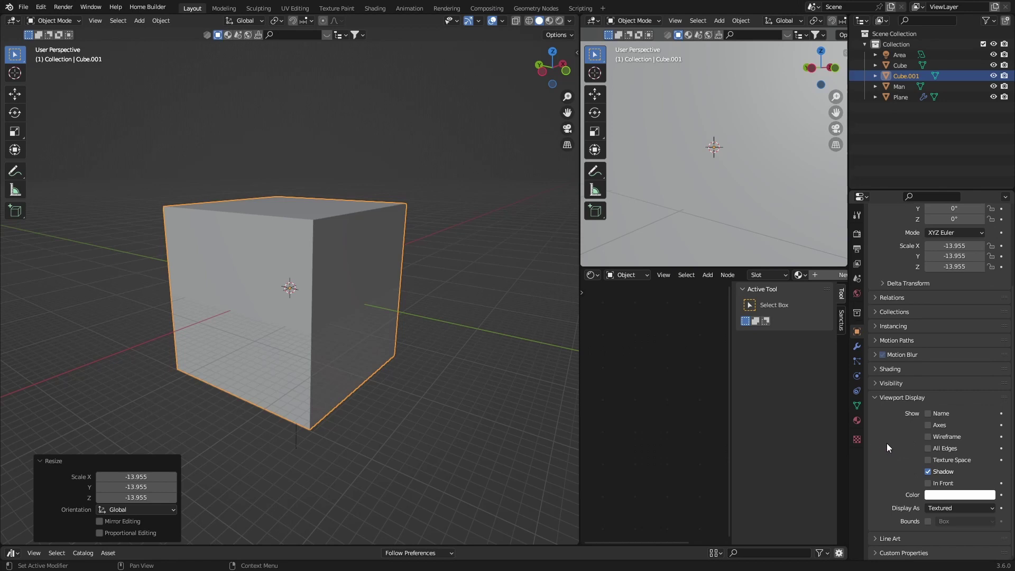
pyautogui.click(941, 505)
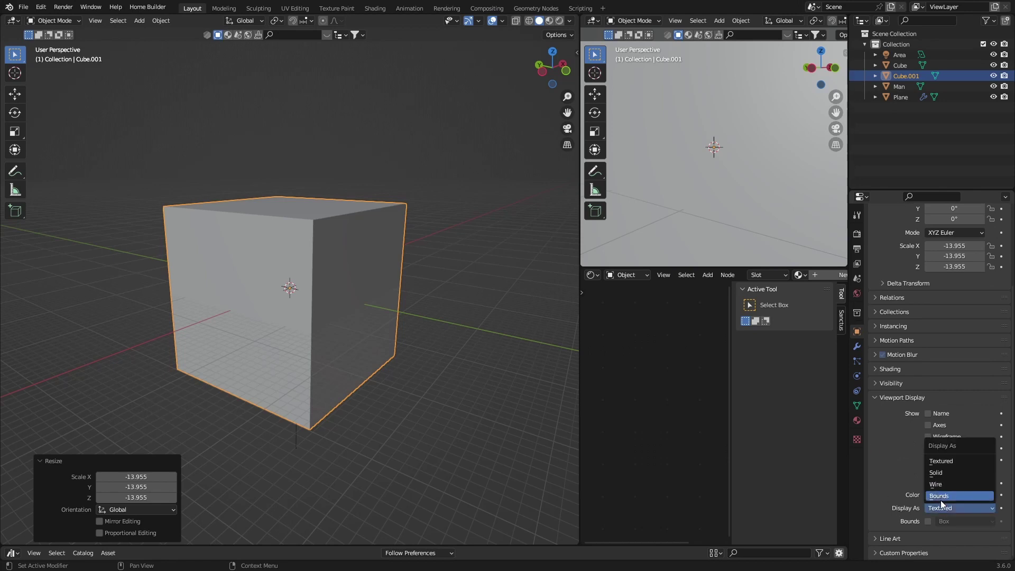
pyautogui.click(944, 484)
pyautogui.moveTo(351, 344); pyautogui.dragTo(369, 140, button='middle')
pyautogui.scroll(5, 296, 305)
pyautogui.scroll(-3, 369, 140)
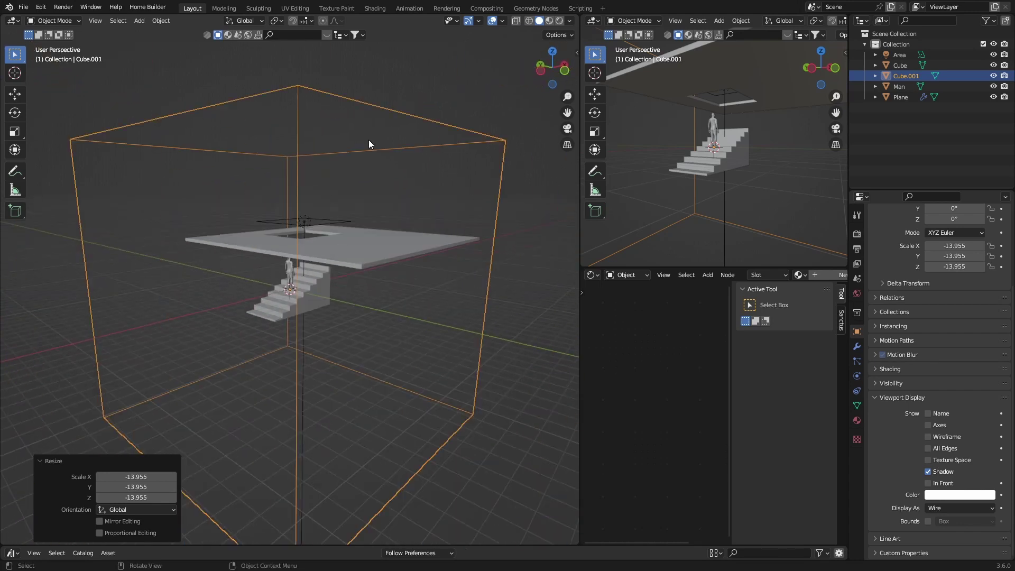
# - In the Shading workspace, give Cube.001 a new material and delete its Principled BSDF
pyautogui.click(369, 9)
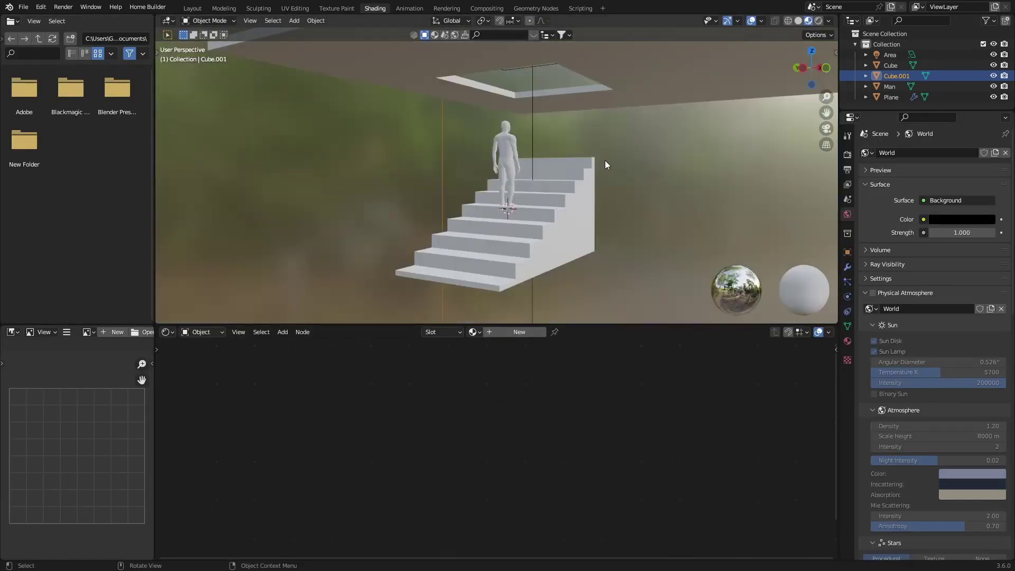
pyautogui.click(522, 334)
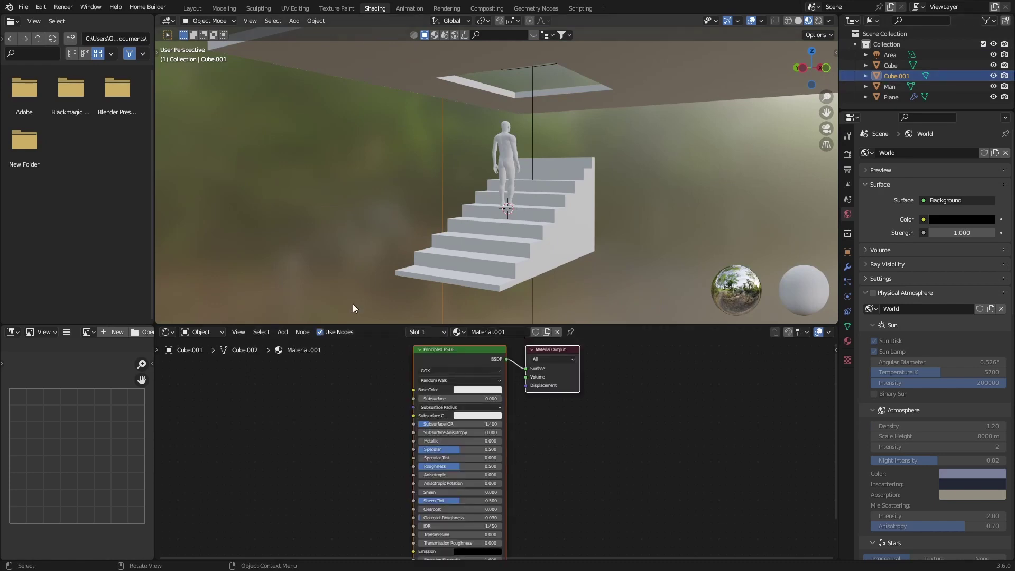
pyautogui.moveTo(347, 325); pyautogui.dragTo(356, 285)
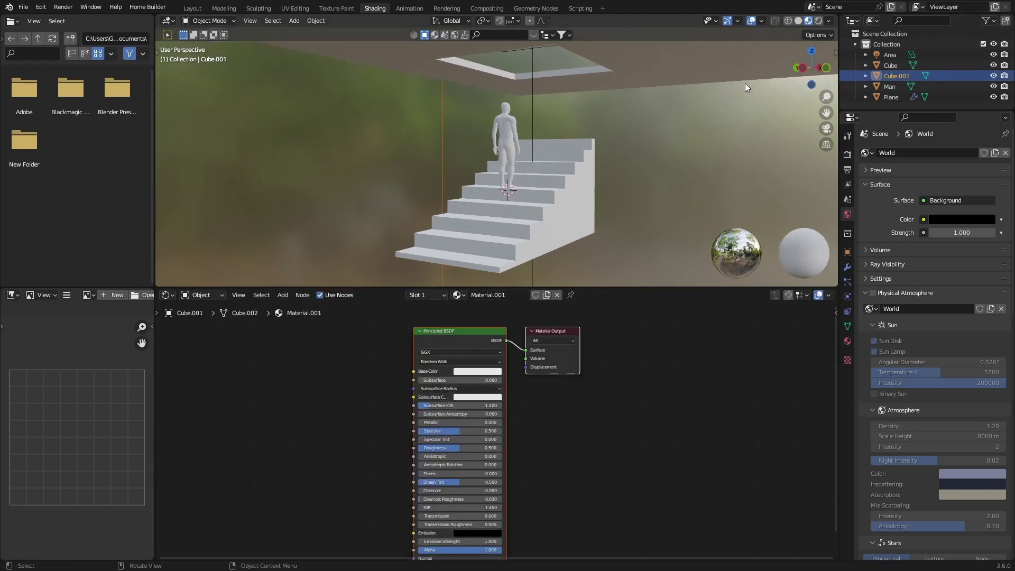
pyautogui.click(798, 20)
pyautogui.click(488, 340)
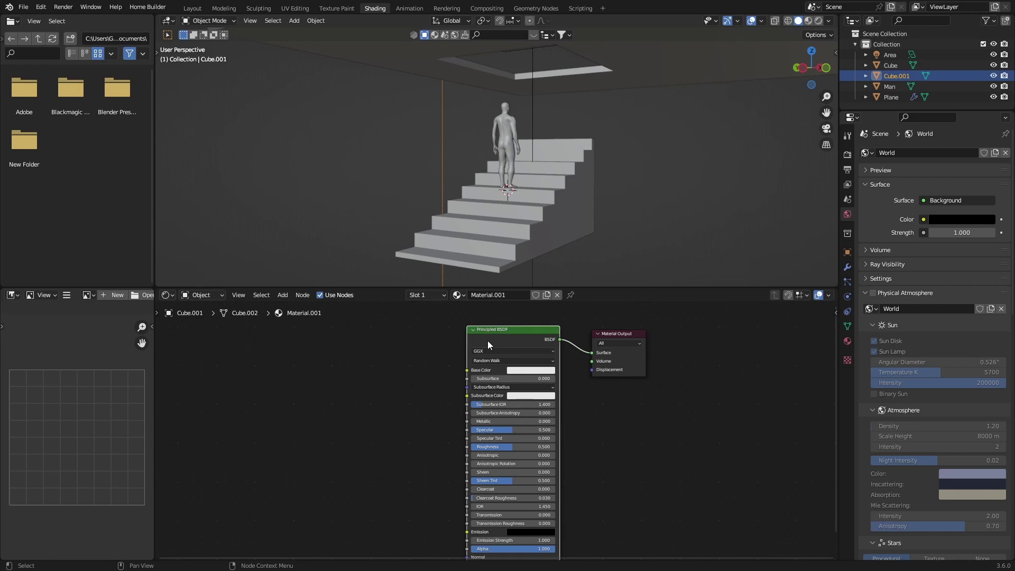
pyautogui.press('x')
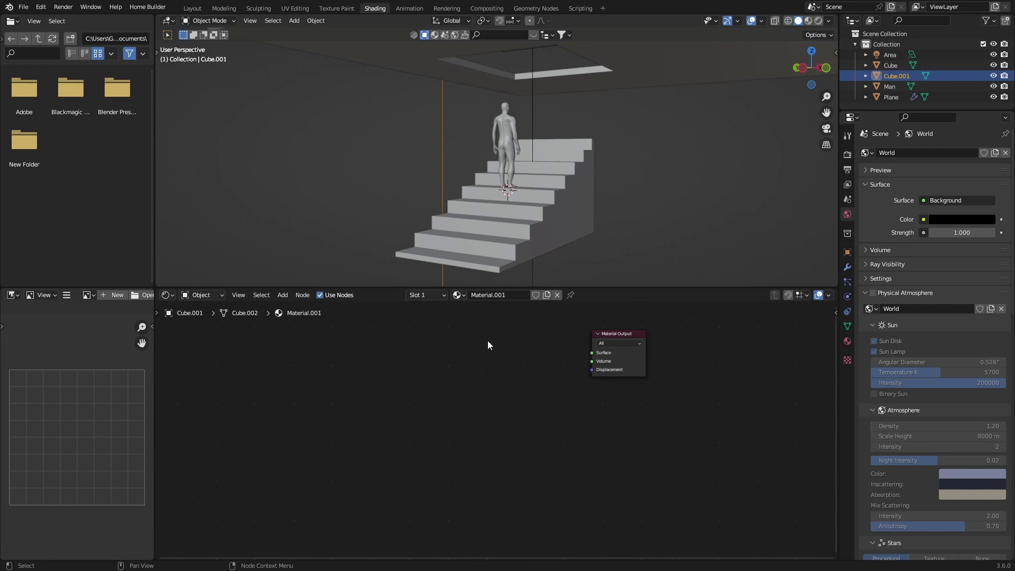
# - Add a Principled Volume node through the node search 'volu'
pyautogui.hotkey('shift', 'a')
pyautogui.click(487, 341)
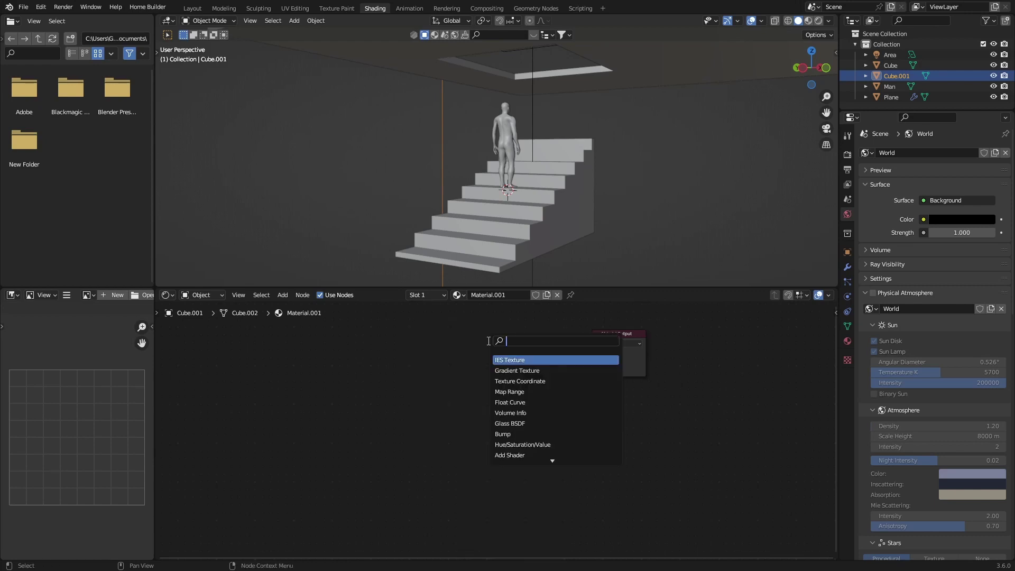
pyautogui.write('volu')
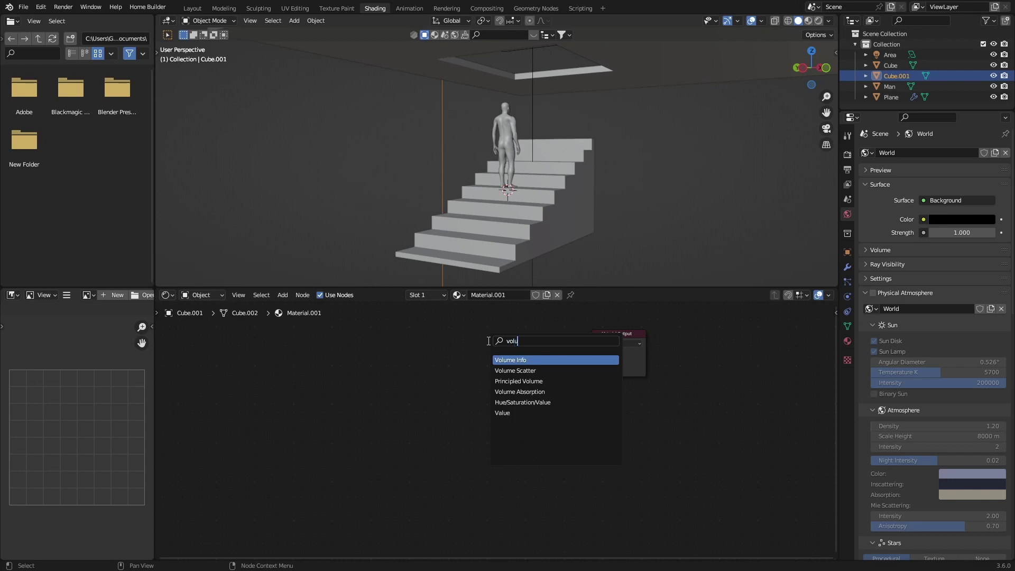
pyautogui.press('Down')
pyautogui.press('Down')
pyautogui.press('Return')
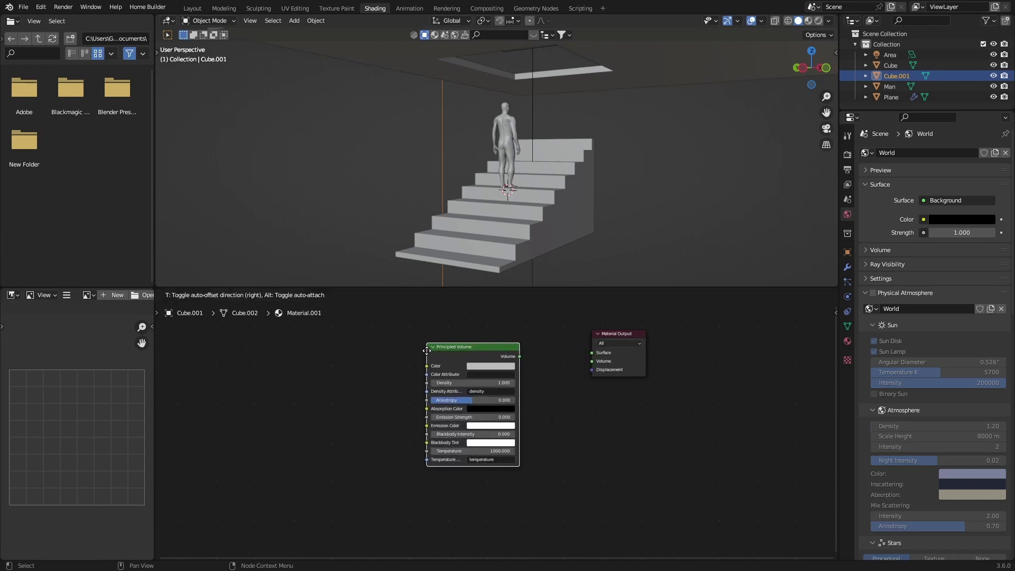
# - Wire Principled Volume into Material Output's Volume, with Density 0.05 and Anisotropy 0.482
pyautogui.click(426, 342)
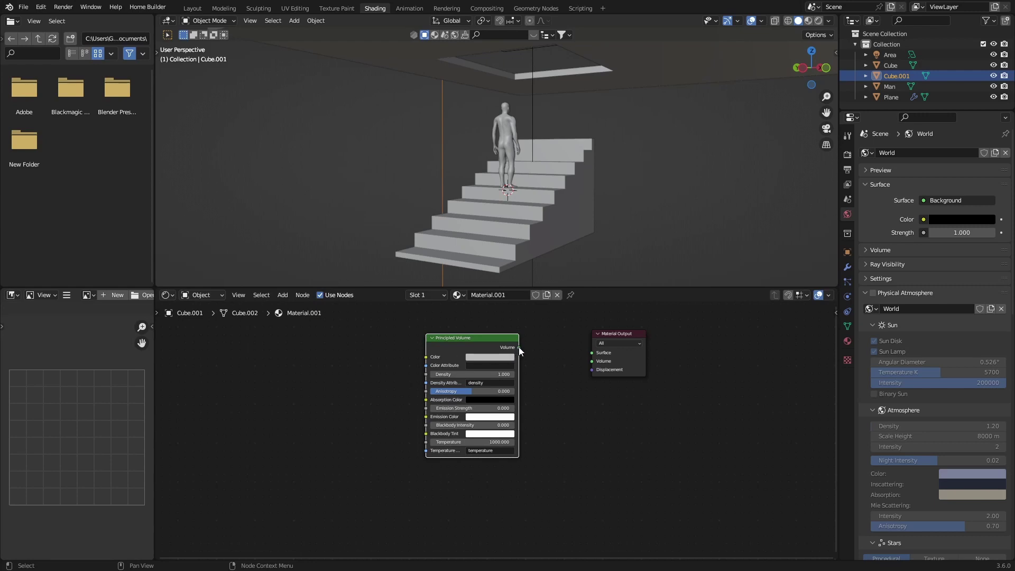
pyautogui.moveTo(518, 347); pyautogui.dragTo(588, 363)
pyautogui.click(479, 374)
pyautogui.press('BackSpace')
pyautogui.write('0.05')
pyautogui.press('Return')
pyautogui.moveTo(471, 391); pyautogui.dragTo(491, 391)
pyautogui.moveTo(623, 366); pyautogui.dragTo(671, 384)
# - Insert a Mix Shader into the Volume link and preview in Rendered shading without overlays
pyautogui.moveTo(442, 353); pyautogui.dragTo(454, 357)
pyautogui.hotkey('shift', 'a')
pyautogui.write('mi')
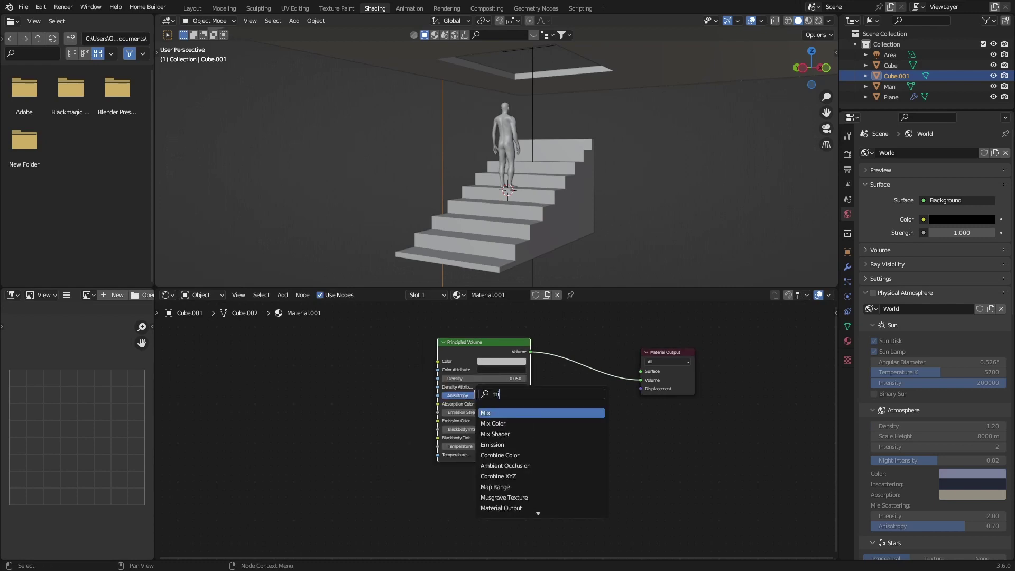
pyautogui.click(494, 434)
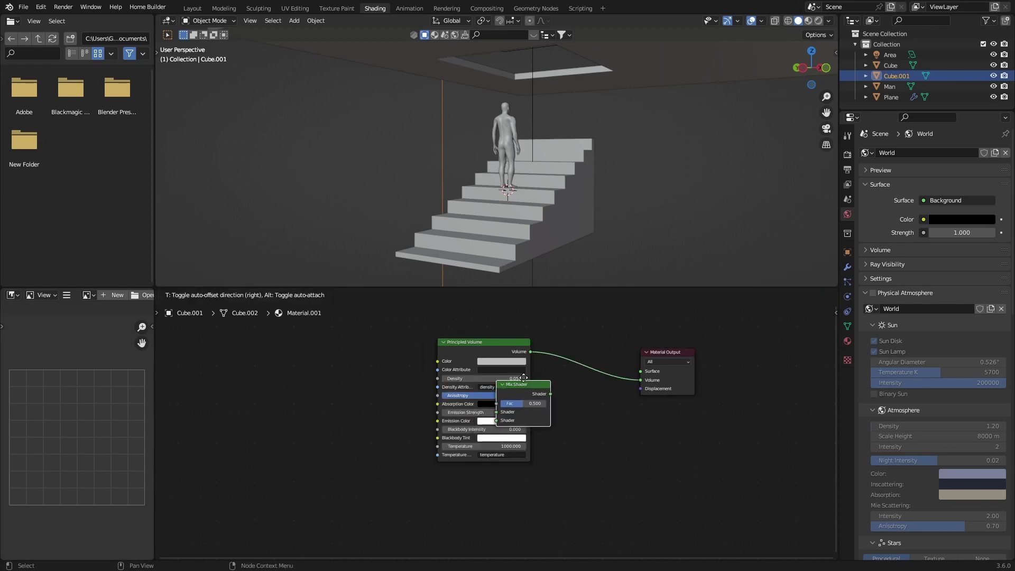
pyautogui.click(562, 357)
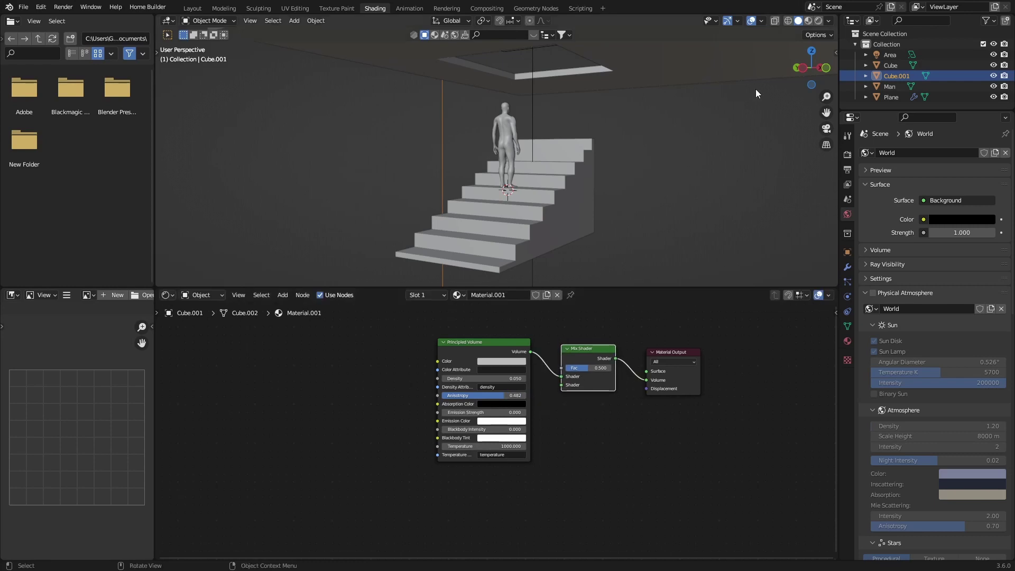
pyautogui.click(819, 22)
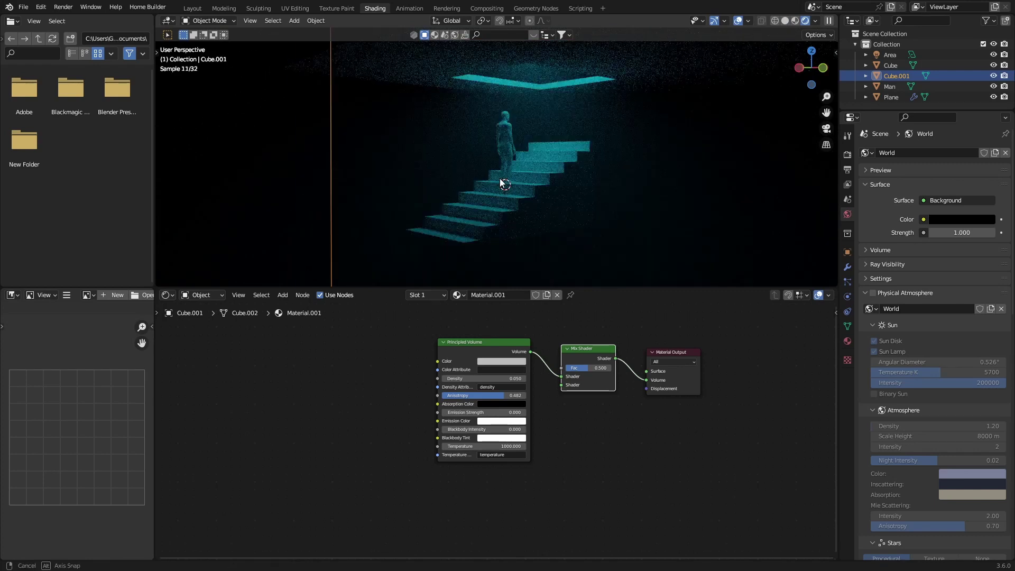
pyautogui.click(738, 21)
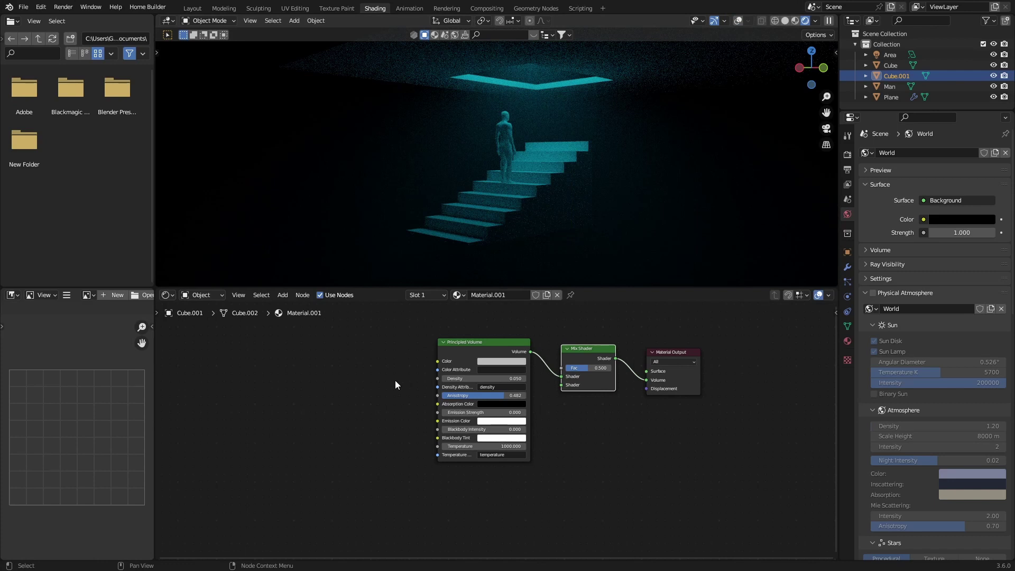
# - Add a Volume Scatter node below the Principled Volume
pyautogui.moveTo(449, 351); pyautogui.dragTo(415, 331)
pyautogui.hotkey('shift', 'a')
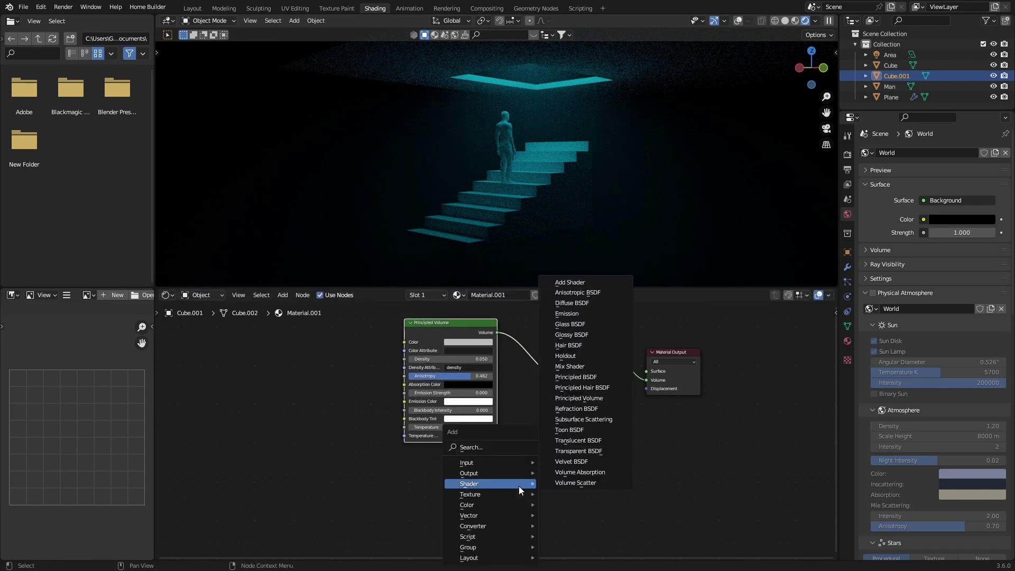
pyautogui.click(505, 447)
pyautogui.write('volu')
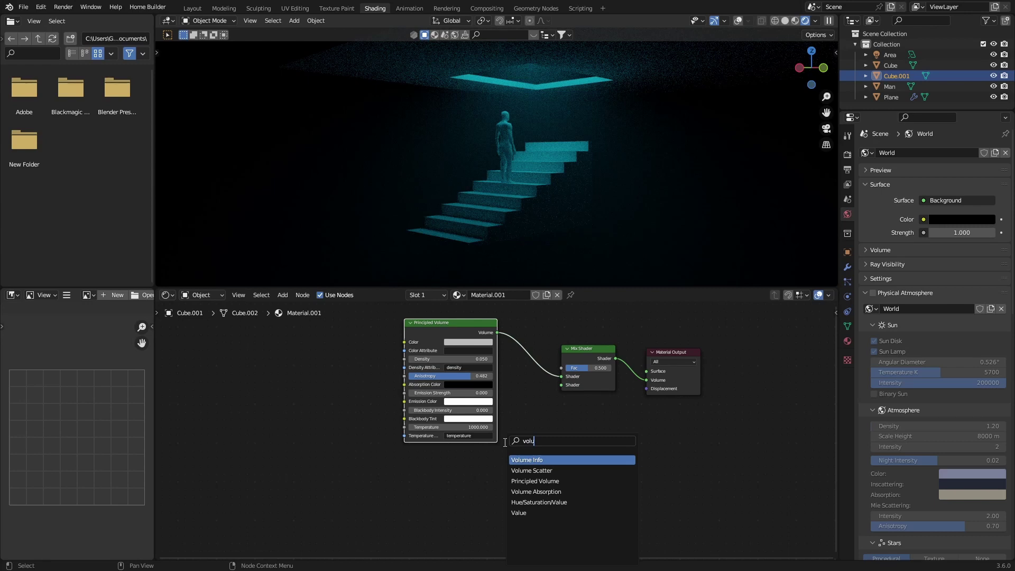
pyautogui.press('Down')
pyautogui.press('Return')
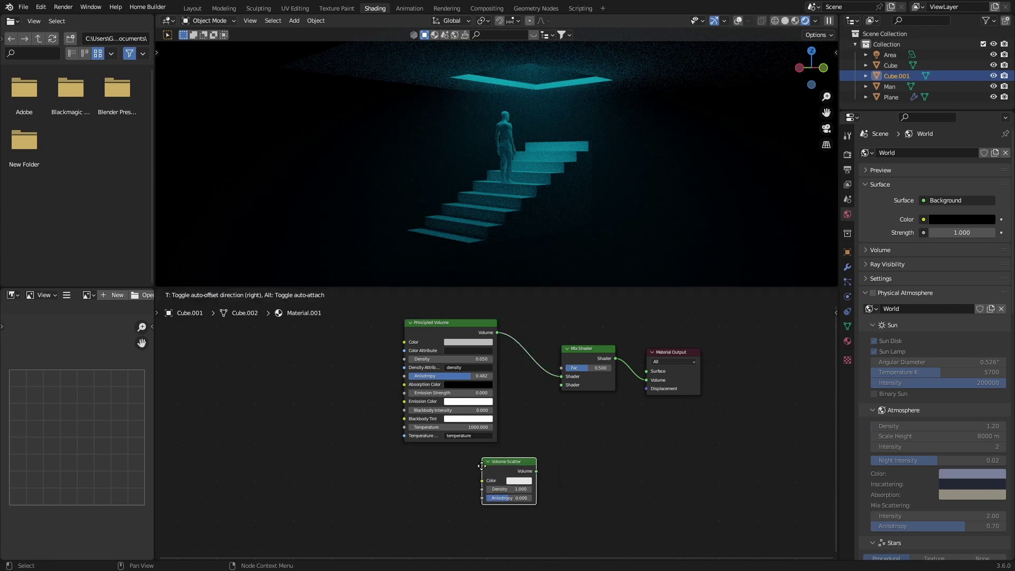
pyautogui.click(512, 430)
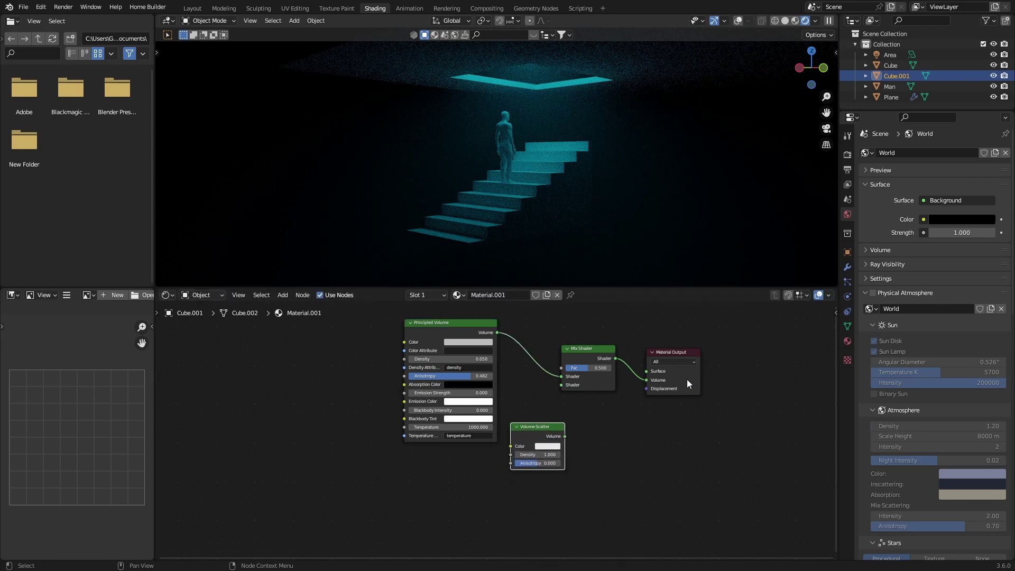
# - Link Volume Scatter's Volume into the Mix Shader's second Shader input, spacing the nodes apart
pyautogui.moveTo(687, 380); pyautogui.dragTo(746, 390)
pyautogui.moveTo(604, 383); pyautogui.dragTo(643, 391)
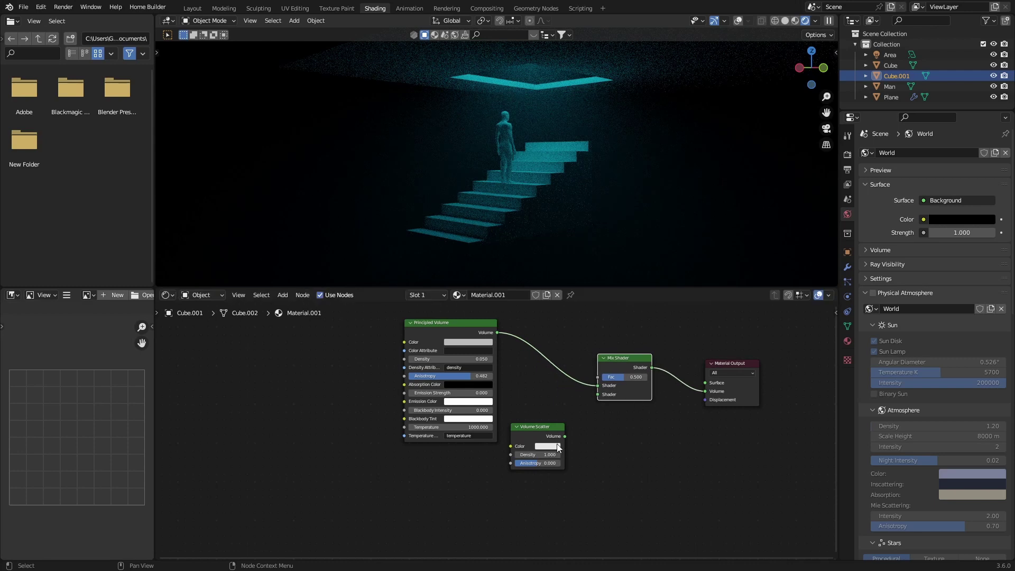
pyautogui.moveTo(564, 436); pyautogui.dragTo(588, 408)
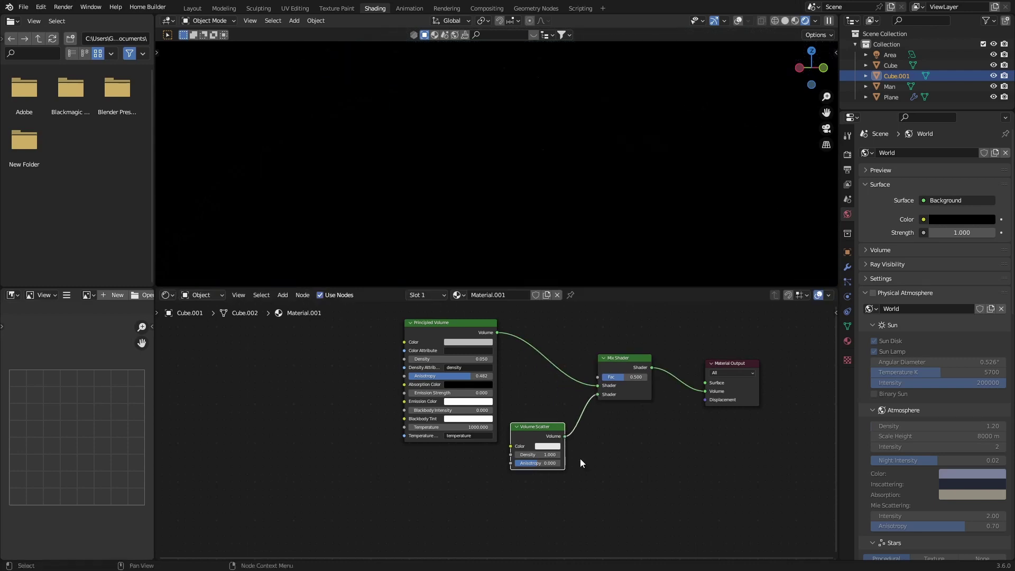
pyautogui.moveTo(526, 444); pyautogui.dragTo(512, 493)
# - Add a Noise Texture and plug its Color into Volume Scatter's Density
pyautogui.hotkey('shift', 'a')
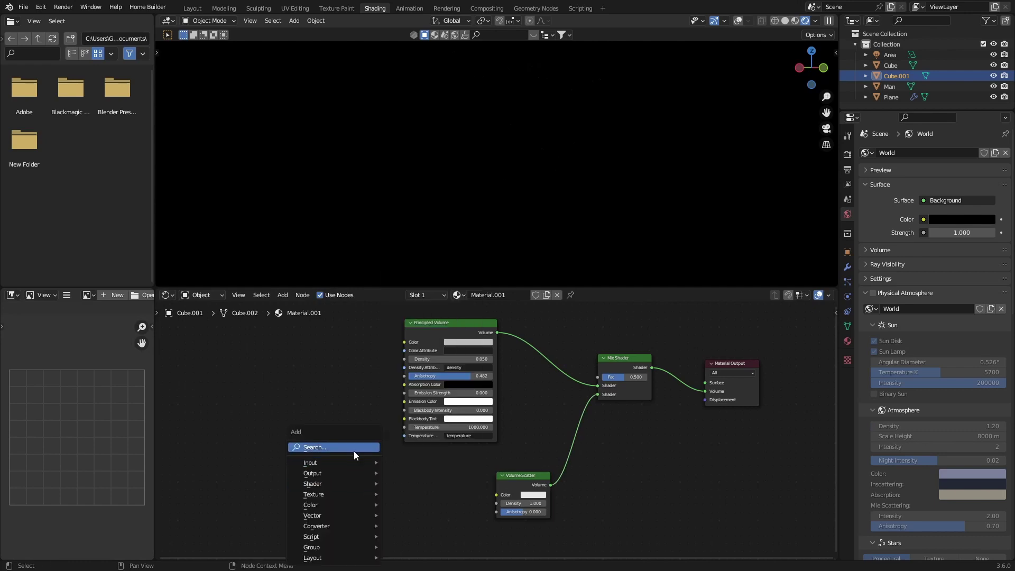
pyautogui.click(354, 451)
pyautogui.write('ni')
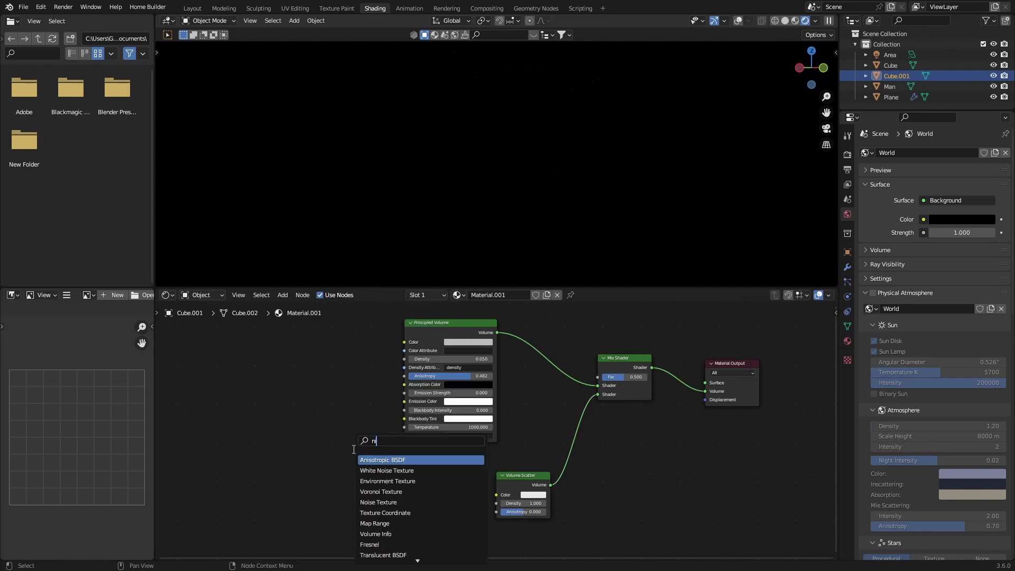
pyautogui.click(378, 502)
pyautogui.click(446, 503)
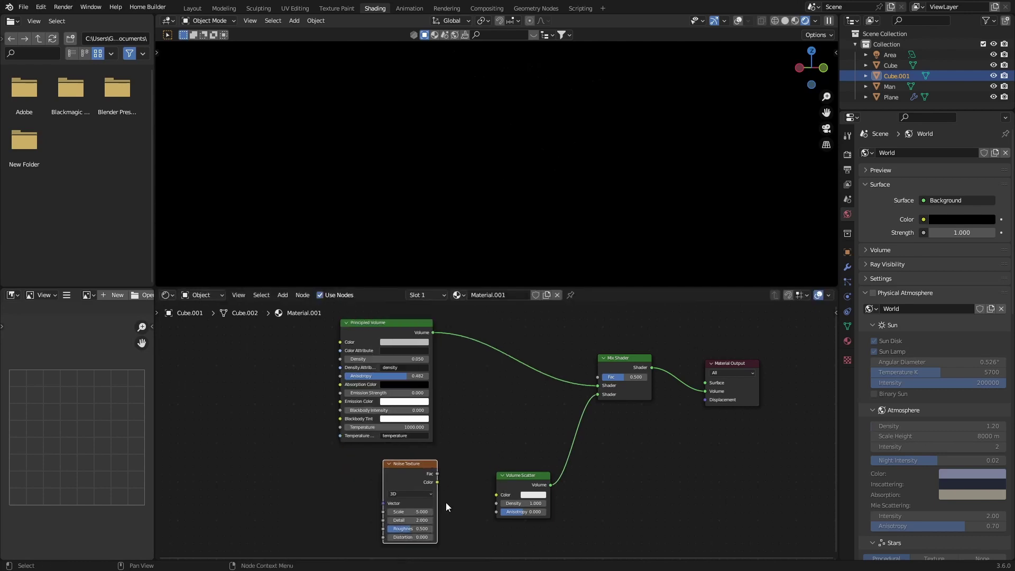
pyautogui.moveTo(437, 483); pyautogui.dragTo(496, 503)
pyautogui.moveTo(412, 486); pyautogui.dragTo(388, 484)
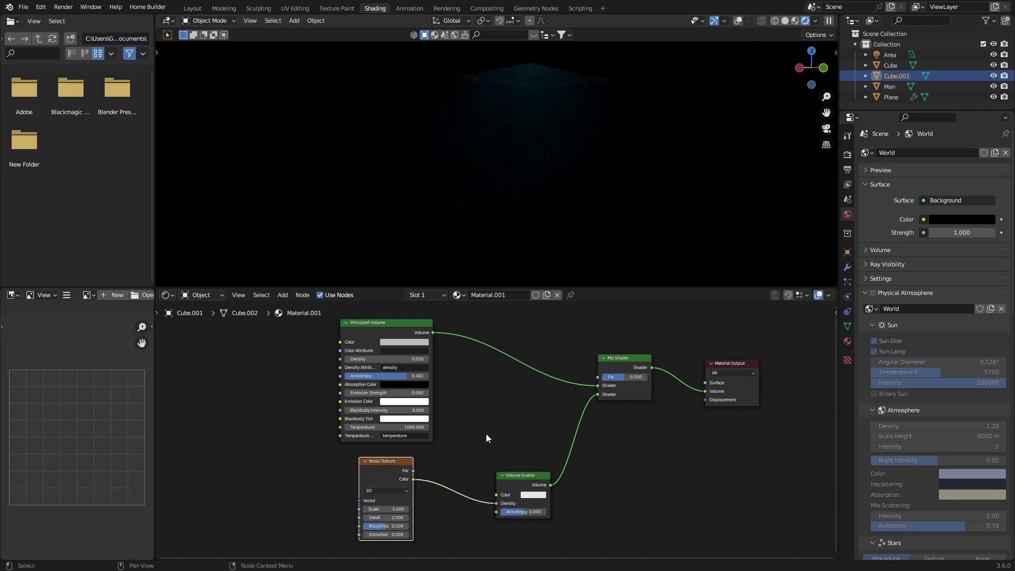
# - Give the Noise Texture Texture Coordinate and Mapping inputs with Ctrl+T
pyautogui.click(382, 476)
pyautogui.hotkey('ctrl', 't')
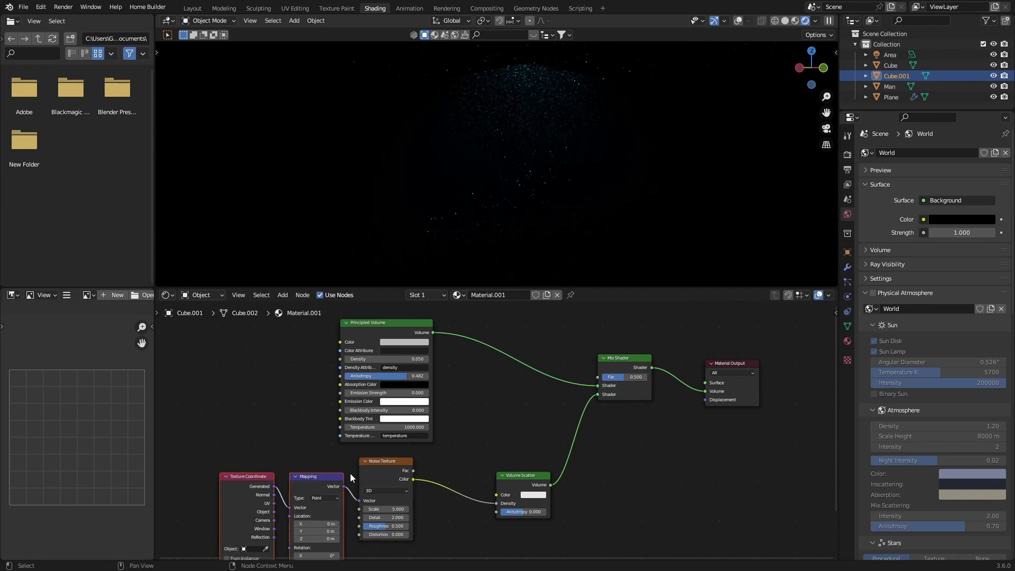
pyautogui.moveTo(350, 474); pyautogui.dragTo(354, 452, button='middle')
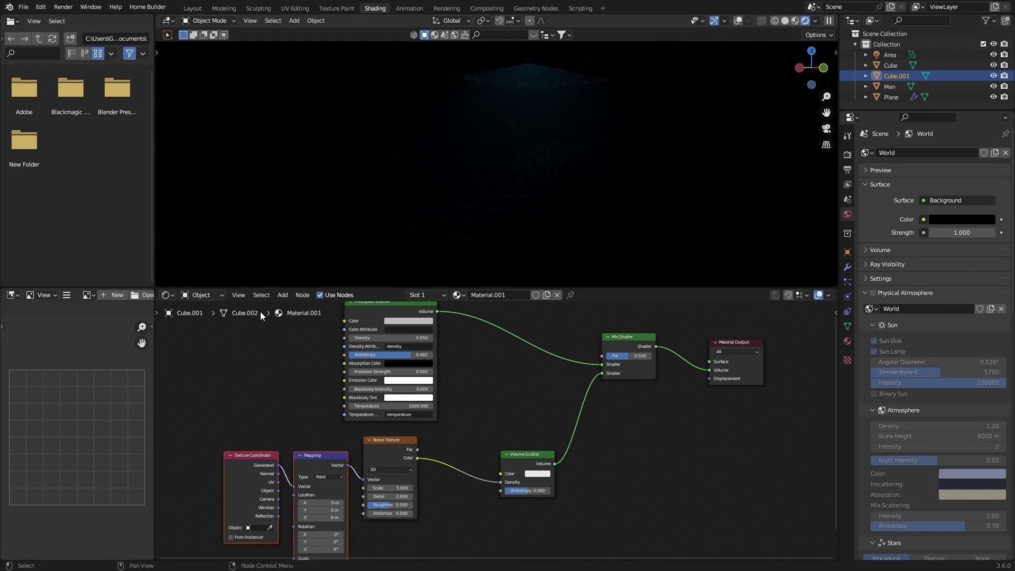
pyautogui.click(41, 10)
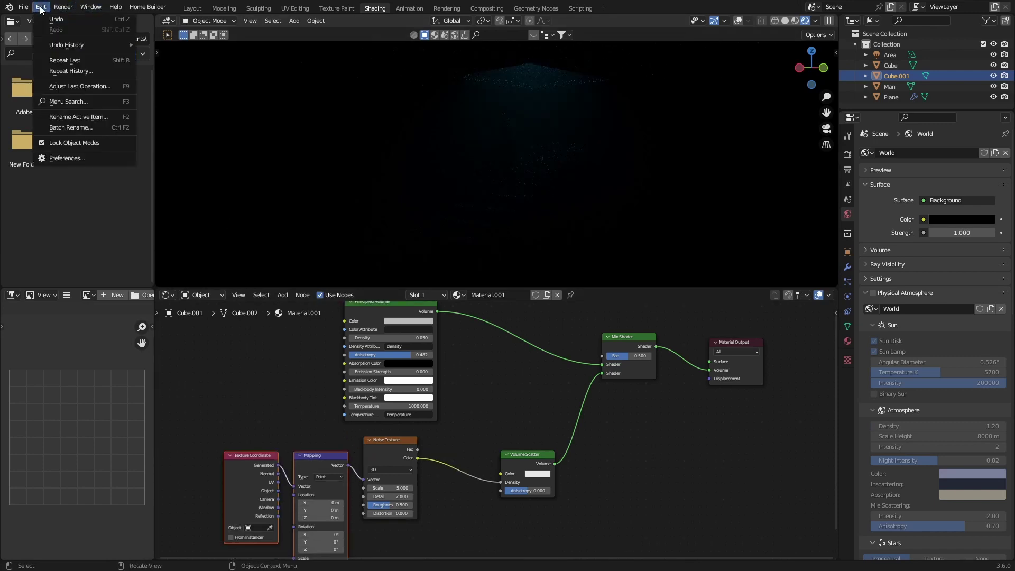
pyautogui.click(58, 159)
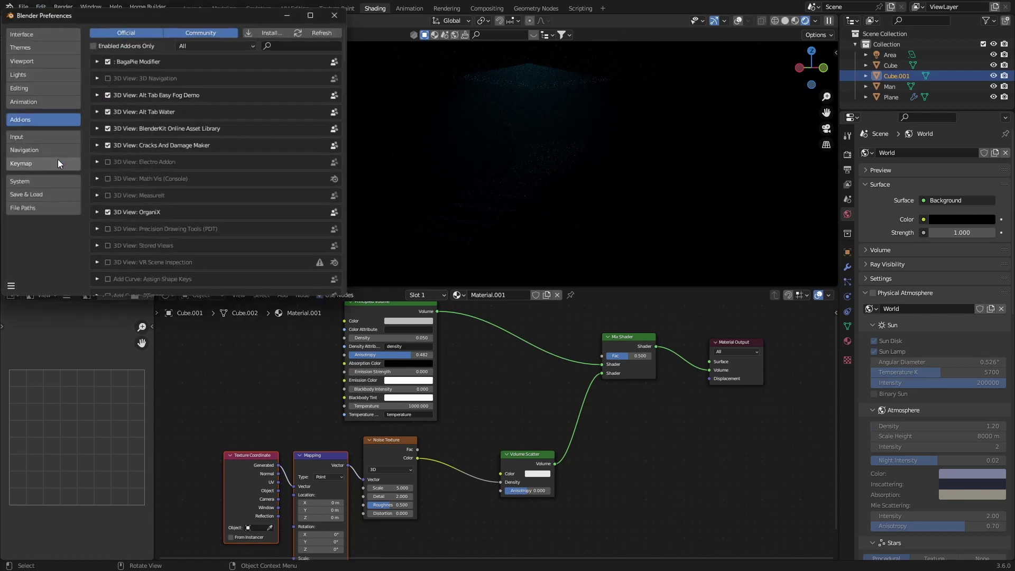
pyautogui.click(283, 45)
pyautogui.write('nod')
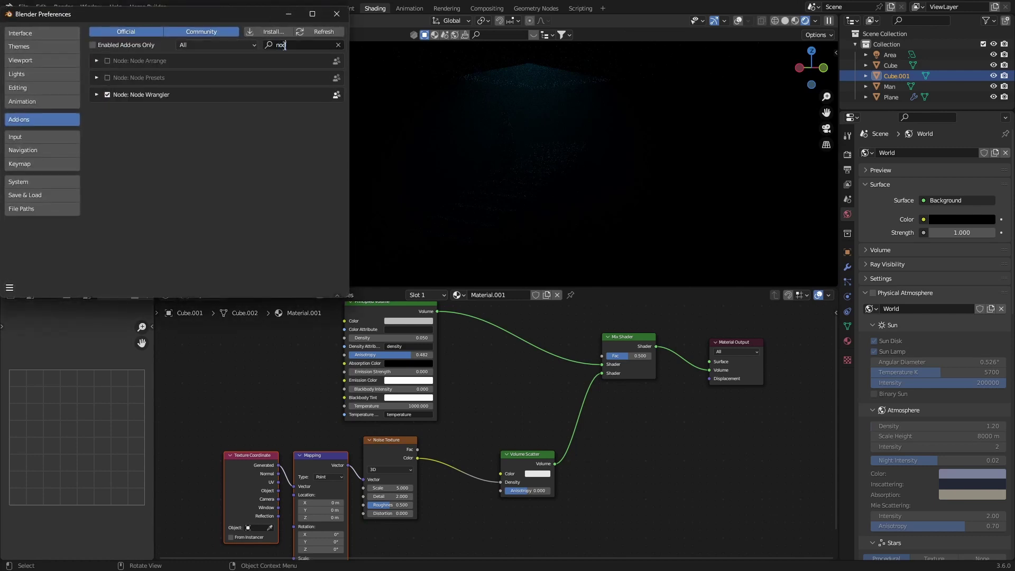
pyautogui.write('e')
pyautogui.click(337, 15)
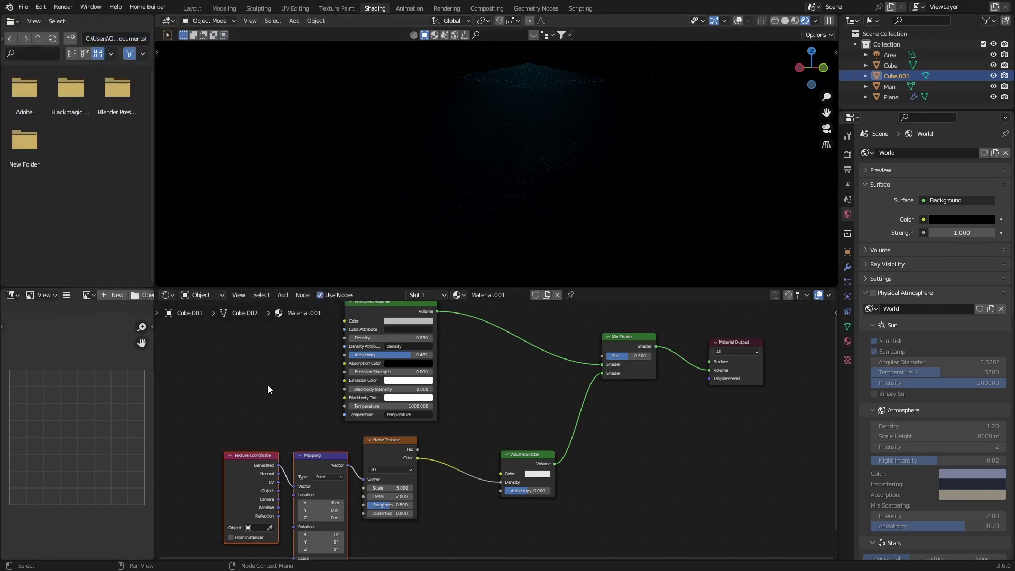
# - Insert a Color Ramp on the Noise-to-Density link
pyautogui.moveTo(511, 468); pyautogui.dragTo(561, 468)
pyautogui.hotkey('shift', 'a')
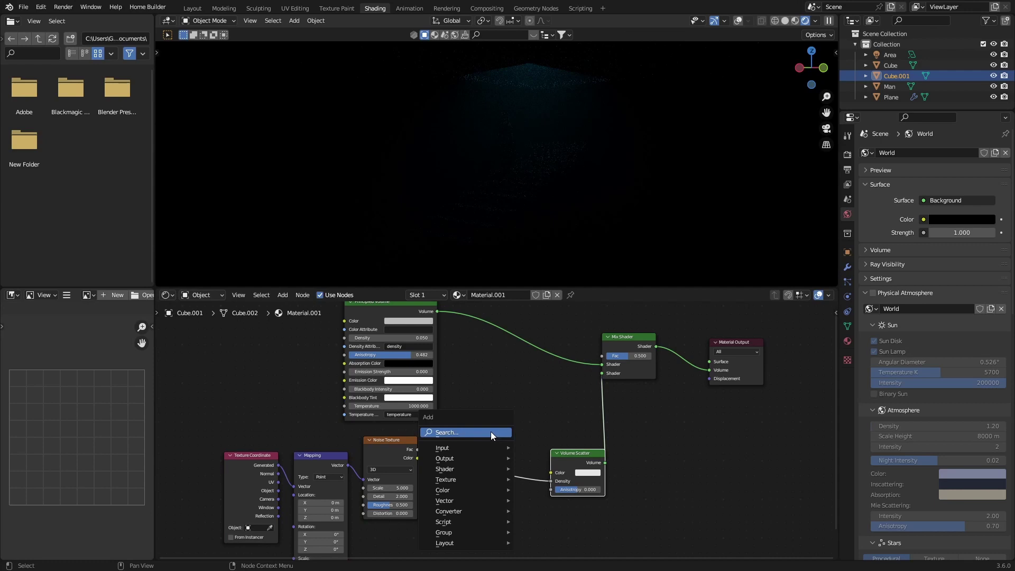
pyautogui.click(495, 432)
pyautogui.write('colo')
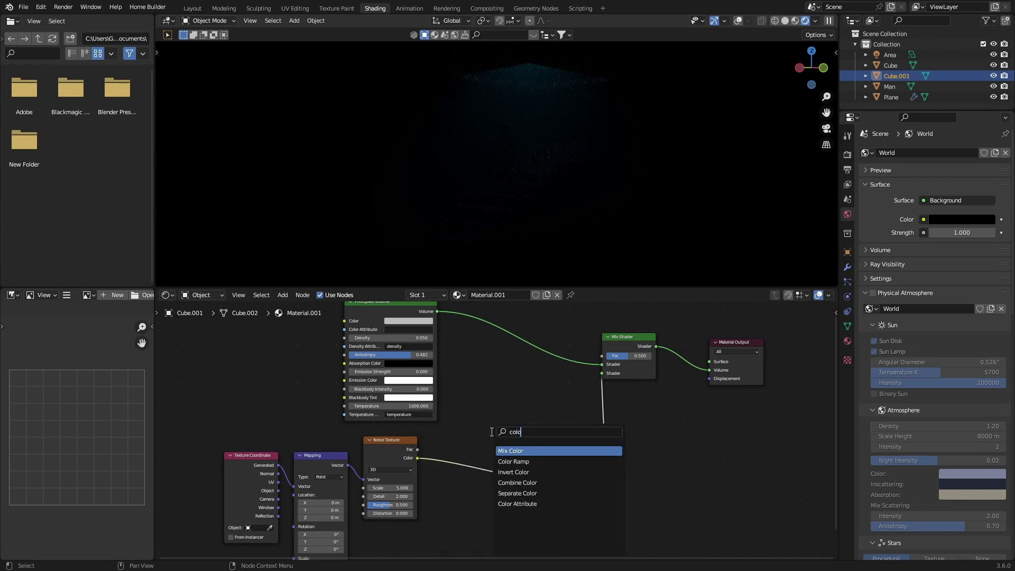
pyautogui.press('Down')
pyautogui.press('Return')
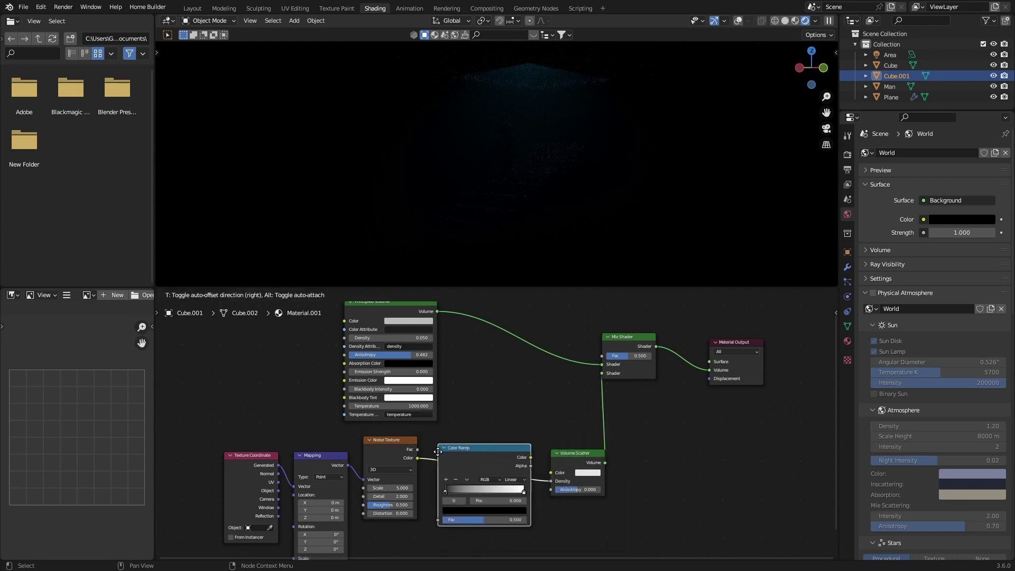
pyautogui.click(472, 408)
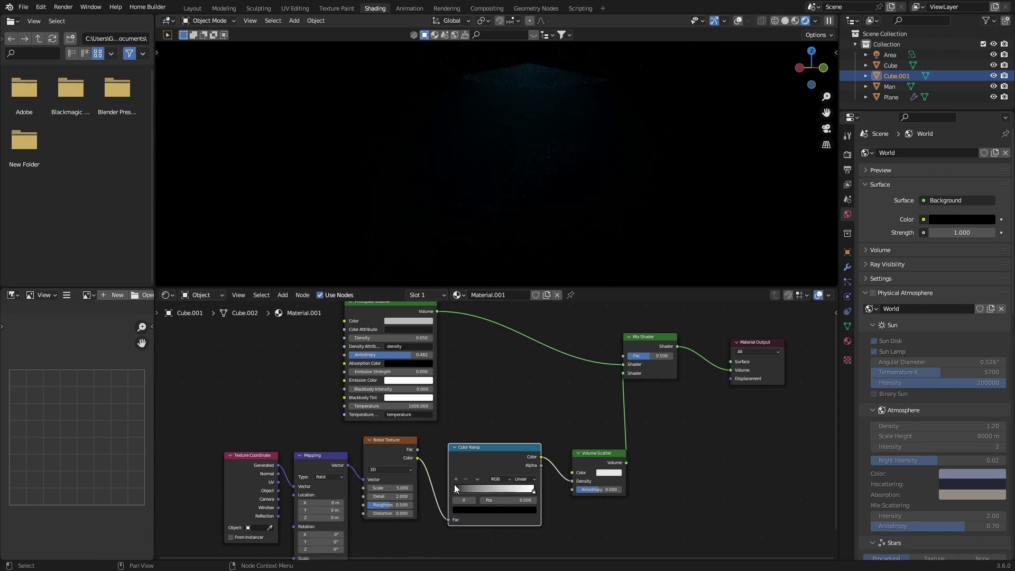
# - Move the ramp's black stop inward, keeping the white stop at 1.000
pyautogui.moveTo(463, 491); pyautogui.dragTo(529, 490)
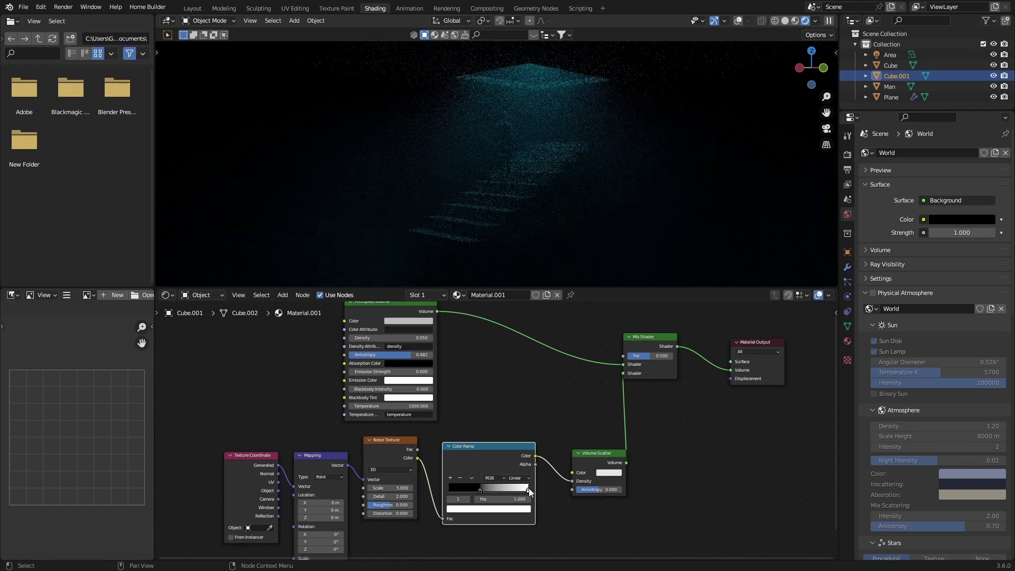
pyautogui.moveTo(498, 198)
pyautogui.mouseDown(button='middle')
pyautogui.moveTo(449, 201)
pyautogui.moveTo(486, 193)
pyautogui.mouseUp(button='middle')
pyautogui.moveTo(527, 488); pyautogui.dragTo(519, 490)
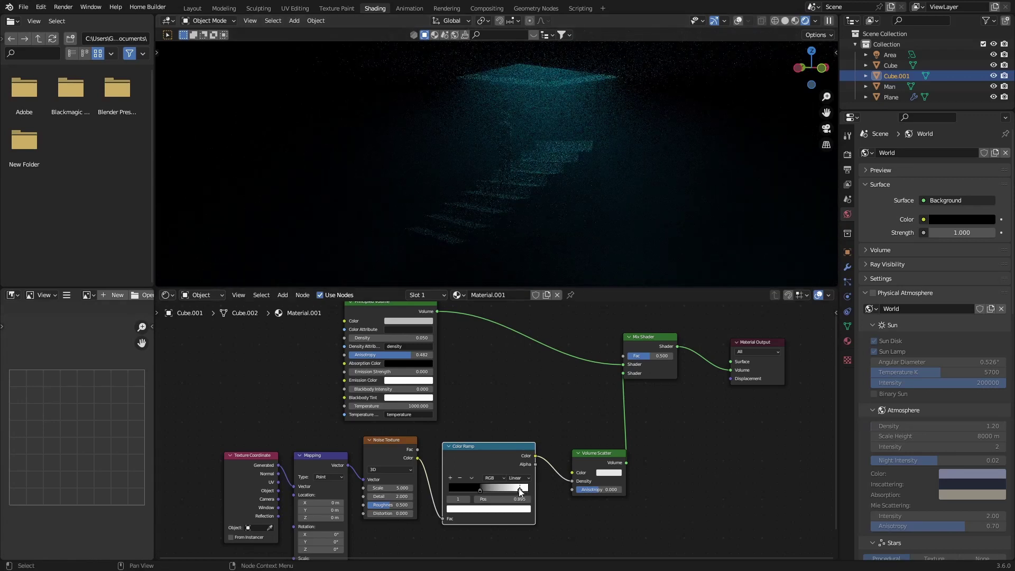
pyautogui.moveTo(519, 490); pyautogui.dragTo(532, 491)
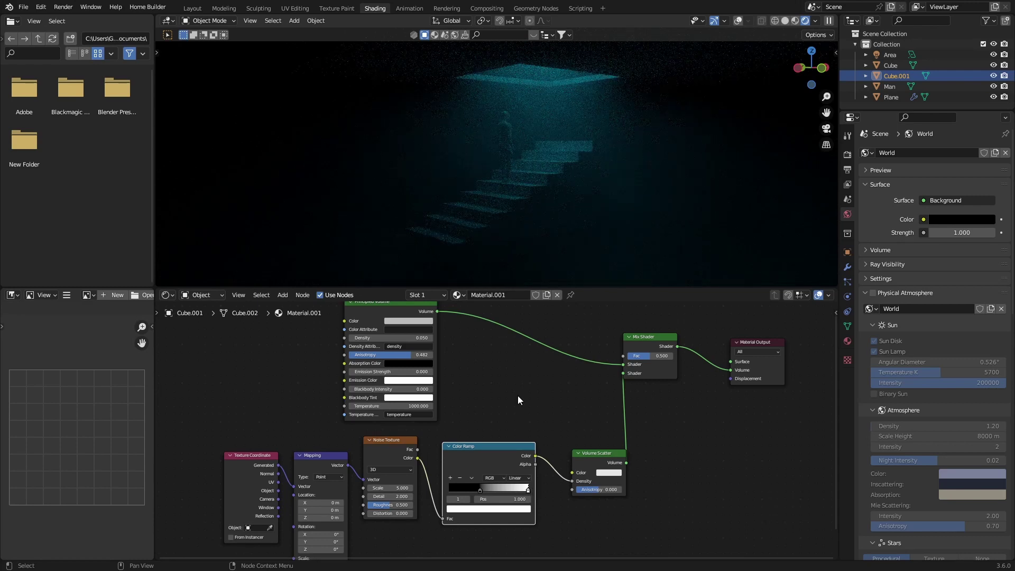
# - Dim the Color Ramp's white stop to light grey, HSV Value 0.736
pyautogui.click(506, 510)
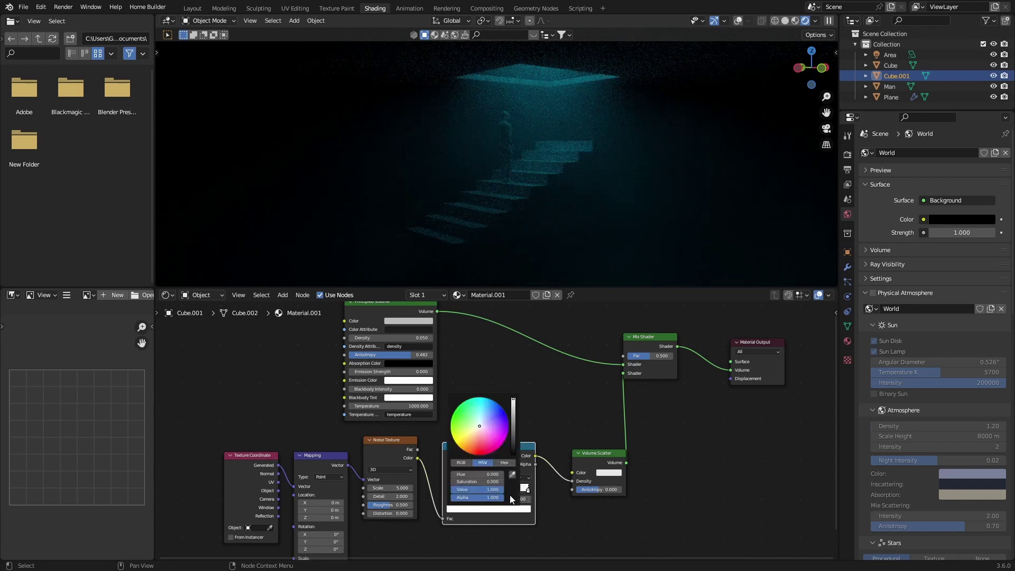
pyautogui.moveTo(513, 405)
pyautogui.mouseDown()
pyautogui.moveTo(512, 433)
pyautogui.moveTo(513, 402)
pyautogui.mouseUp()
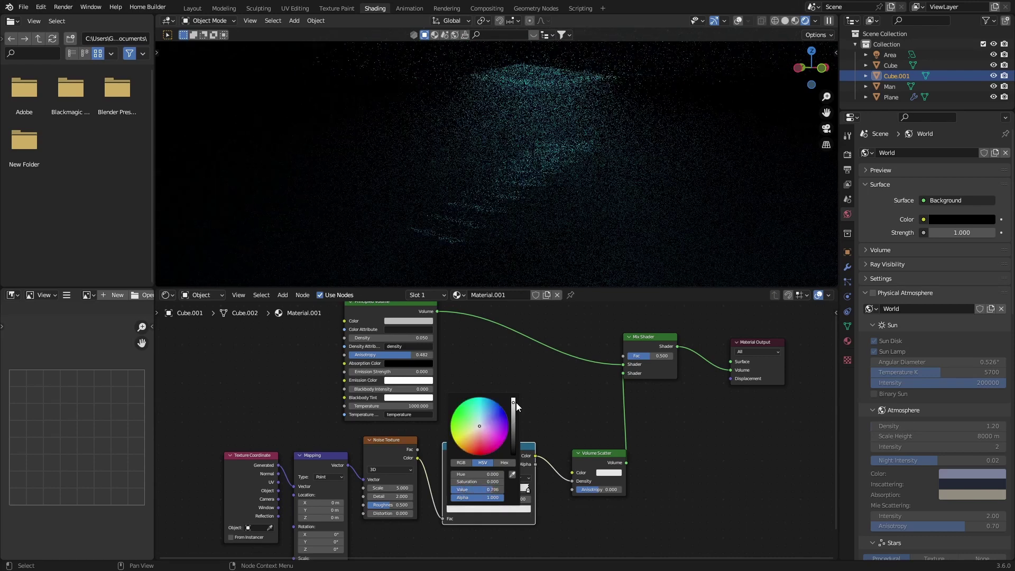
# - Set the Noise Texture Detail to 8
pyautogui.click(387, 497)
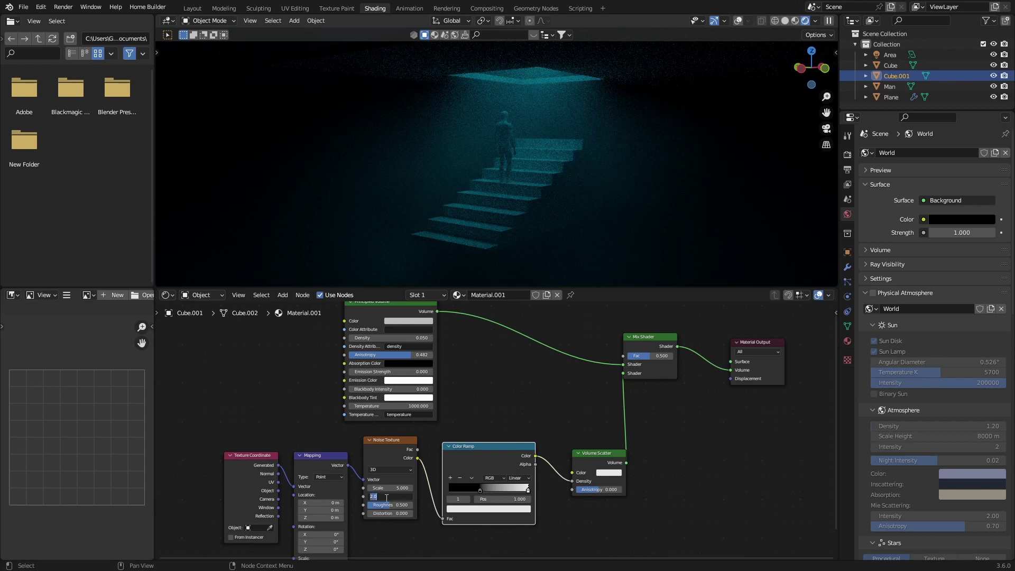
pyautogui.write('8')
pyautogui.press('Return')
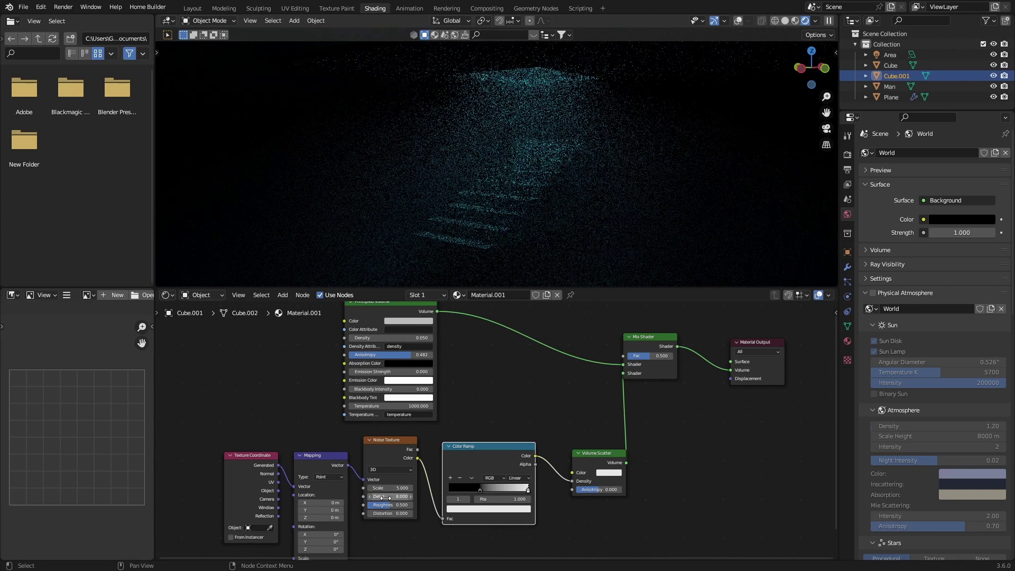
pyautogui.moveTo(529, 201)
pyautogui.mouseDown(button='middle')
pyautogui.moveTo(493, 200)
pyautogui.moveTo(522, 200)
pyautogui.mouseUp(button='middle')
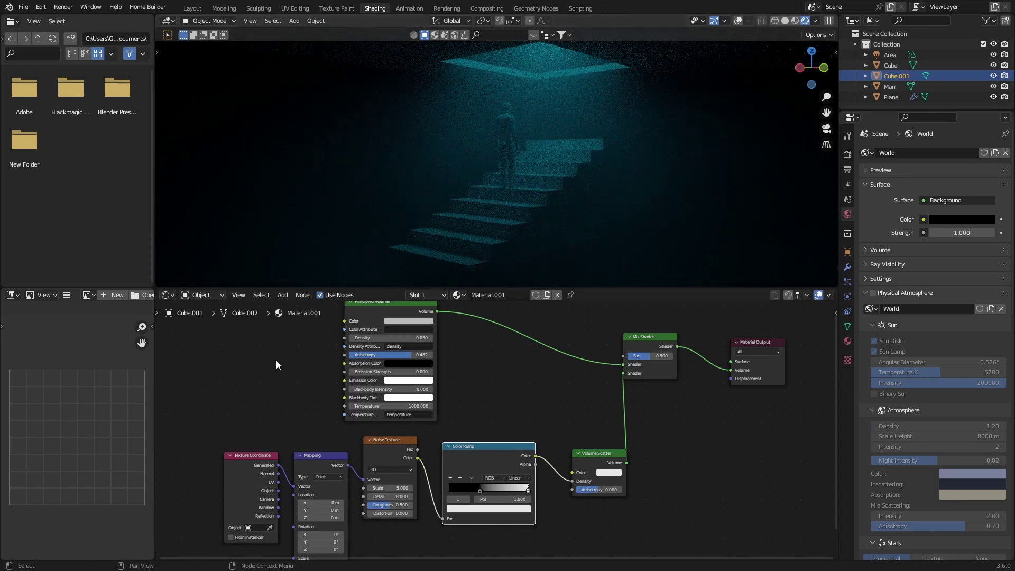
# - Set the Principled Volume Density to 0.1
pyautogui.click(386, 338)
pyautogui.press('BackSpace')
pyautogui.write('0.1')
pyautogui.press('Return')
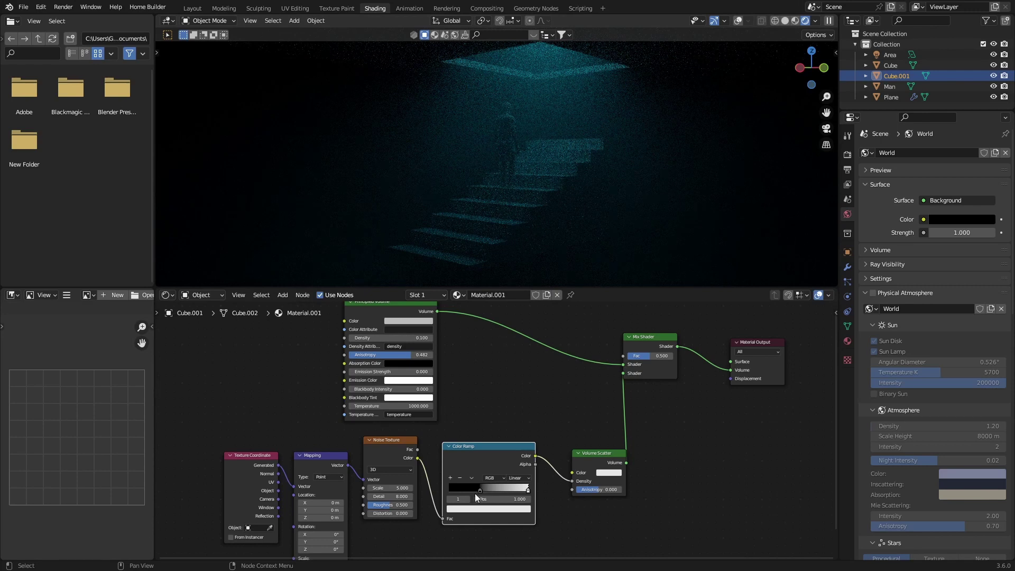
# - Move the Color Ramp's black stop to position 0.373 and select the Principled Volume node
pyautogui.moveTo(480, 491); pyautogui.dragTo(478, 490)
pyautogui.moveTo(518, 198); pyautogui.dragTo(407, 202, button='middle')
pyautogui.moveTo(368, 313); pyautogui.dragTo(363, 320)
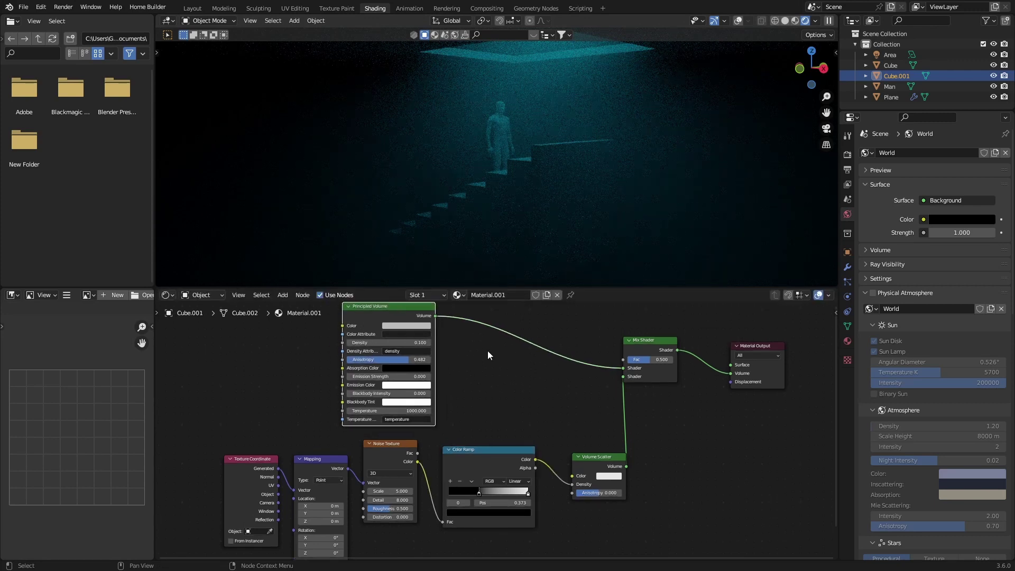
pyautogui.moveTo(263, 377); pyautogui.dragTo(299, 393, button='middle')
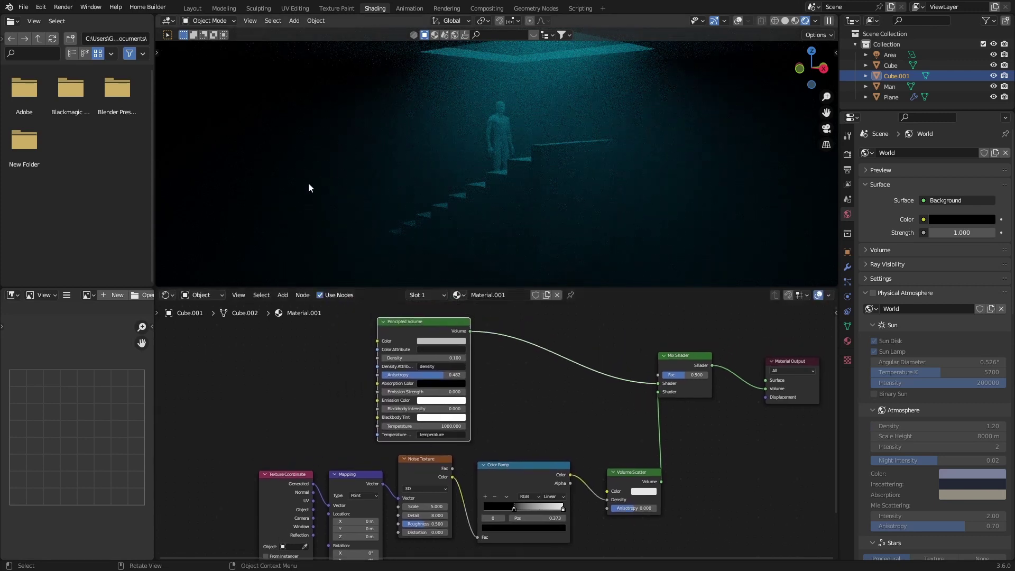